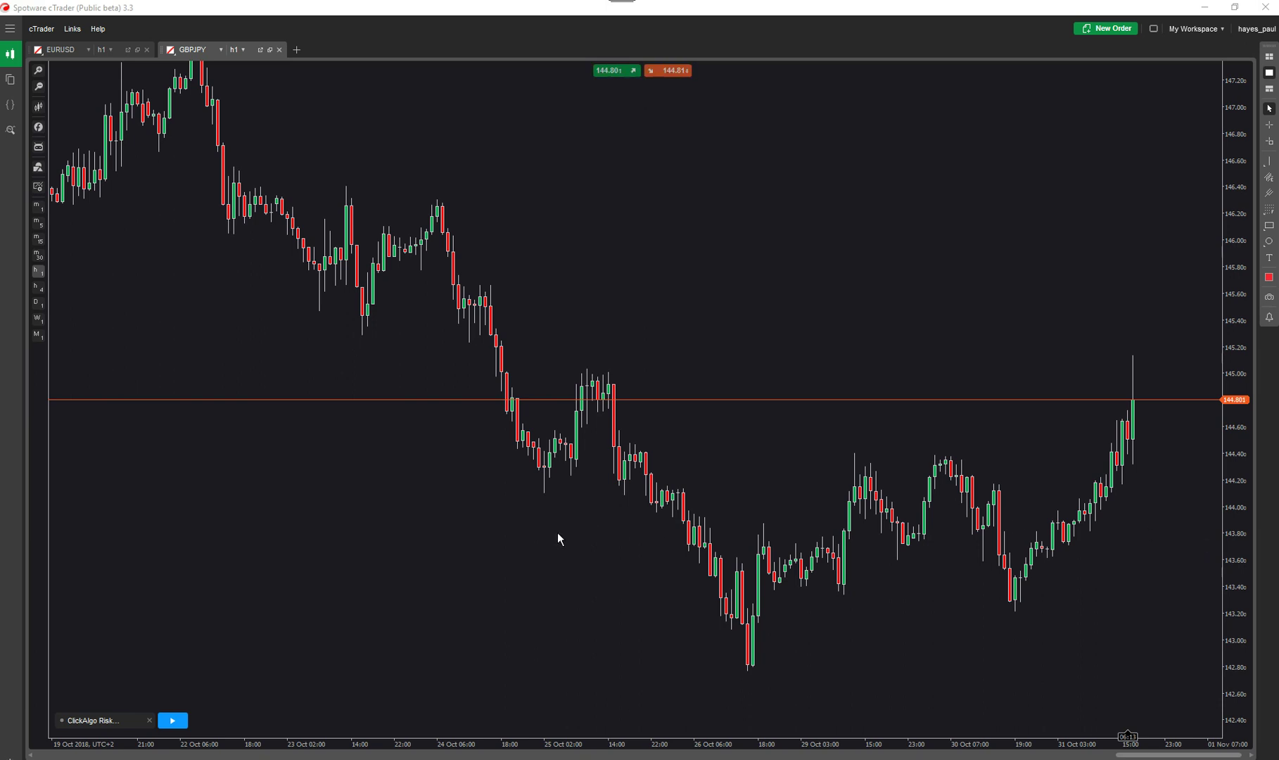
Step: Launch the ClickAlgo risk-reward cBot on GBPJPY and view its settings (€50.00 fixed risk, commission 35)
click(169, 721)
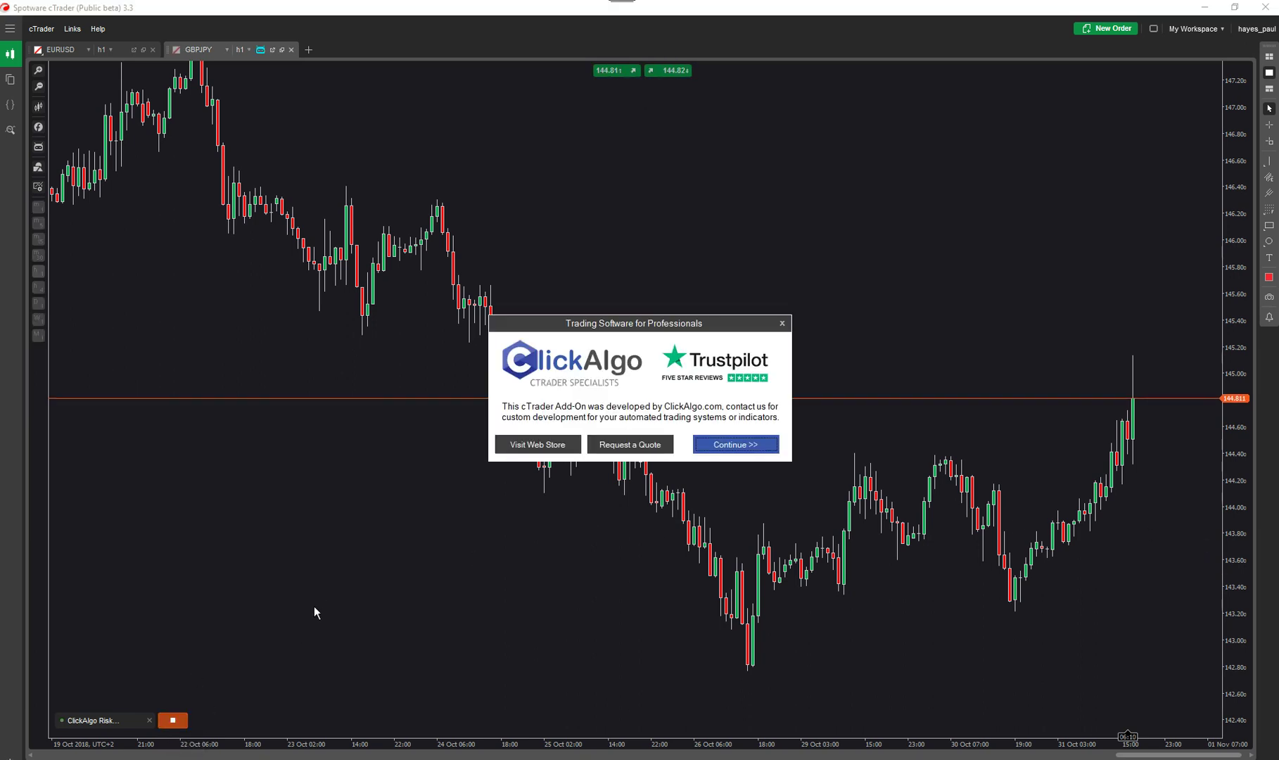
click(731, 449)
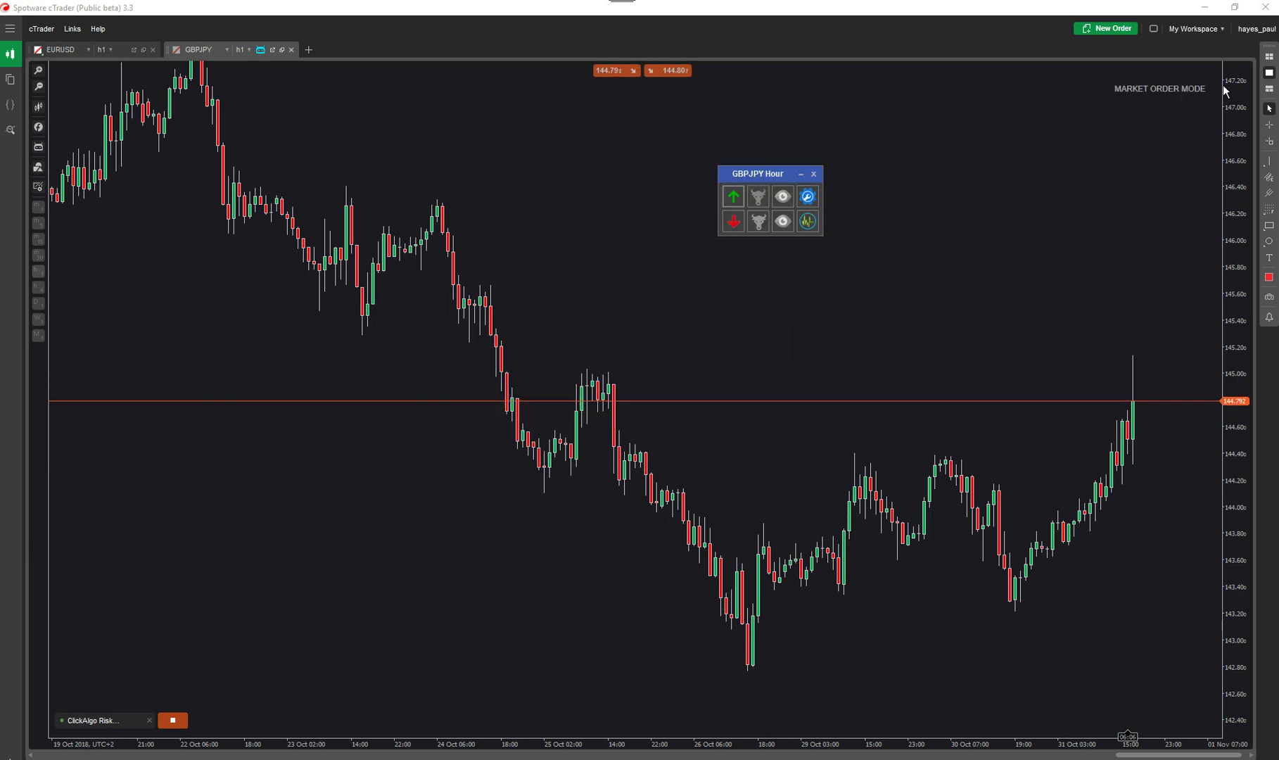
click(807, 197)
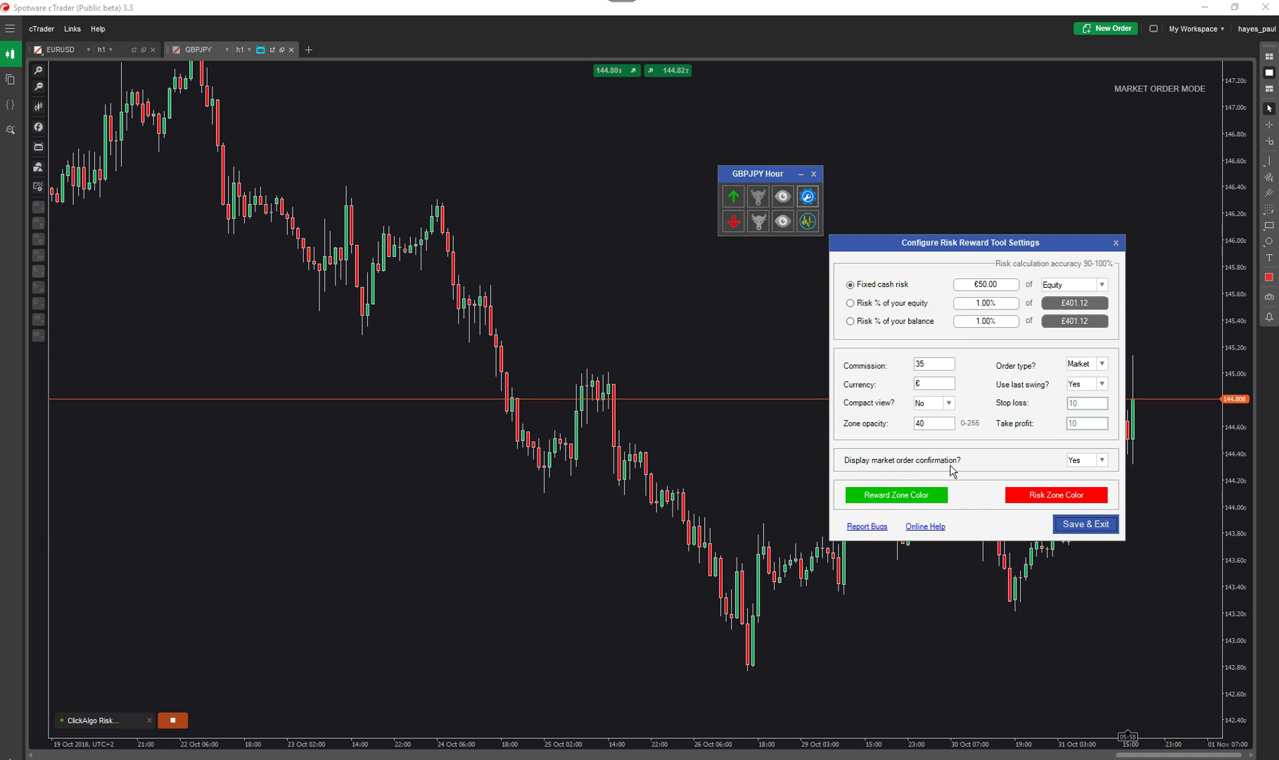
Step: Save the tool settings: Market order type, last swing on, zone opacity 40, confirmation Yes
click(1086, 523)
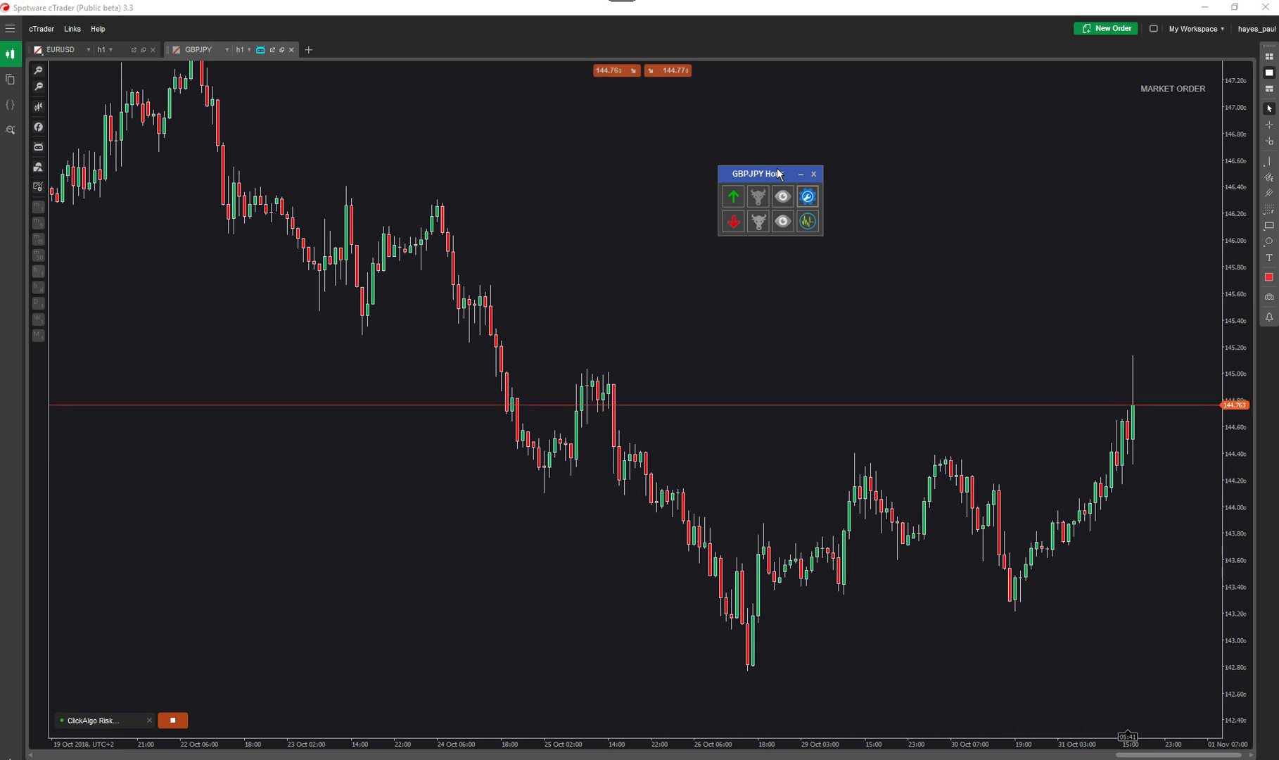
Step: Lay out a buy zone and widen it to 3K size, 0.23 ratio, 45.4 pips reward
click(733, 197)
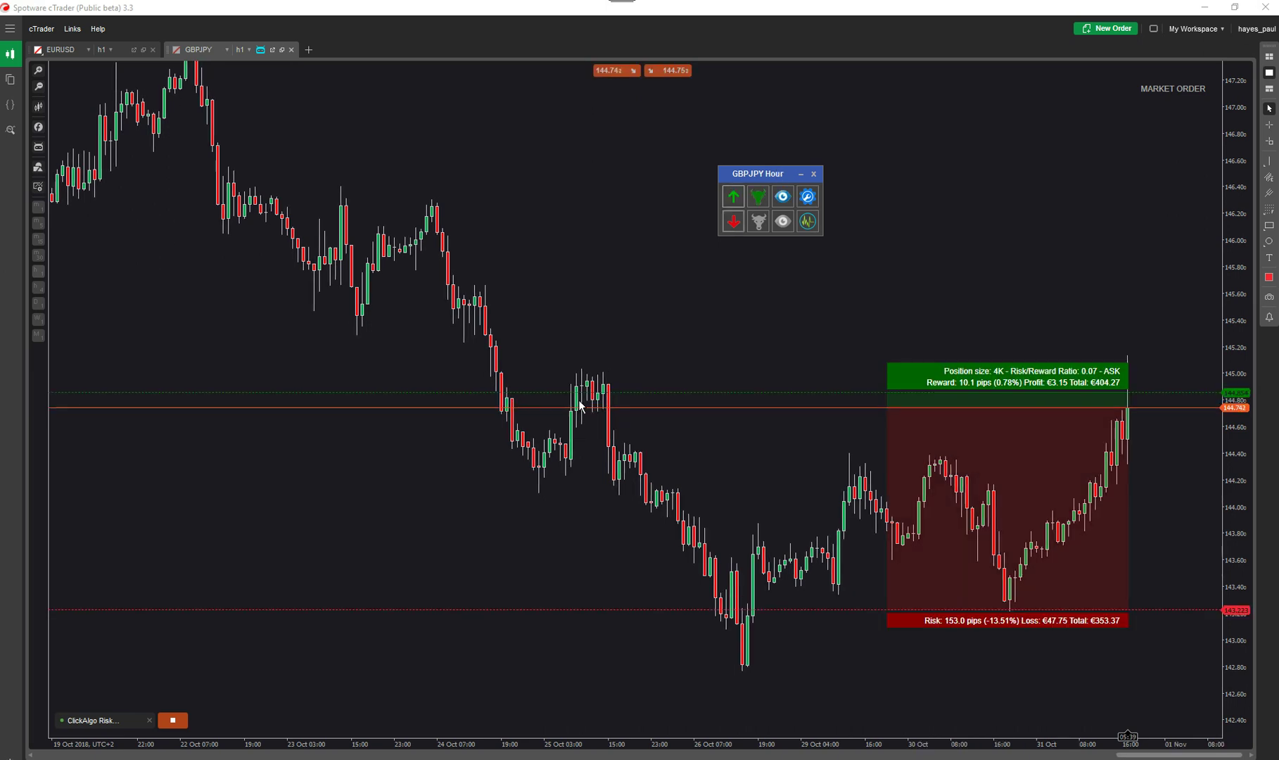
drag(816, 392, 816, 355)
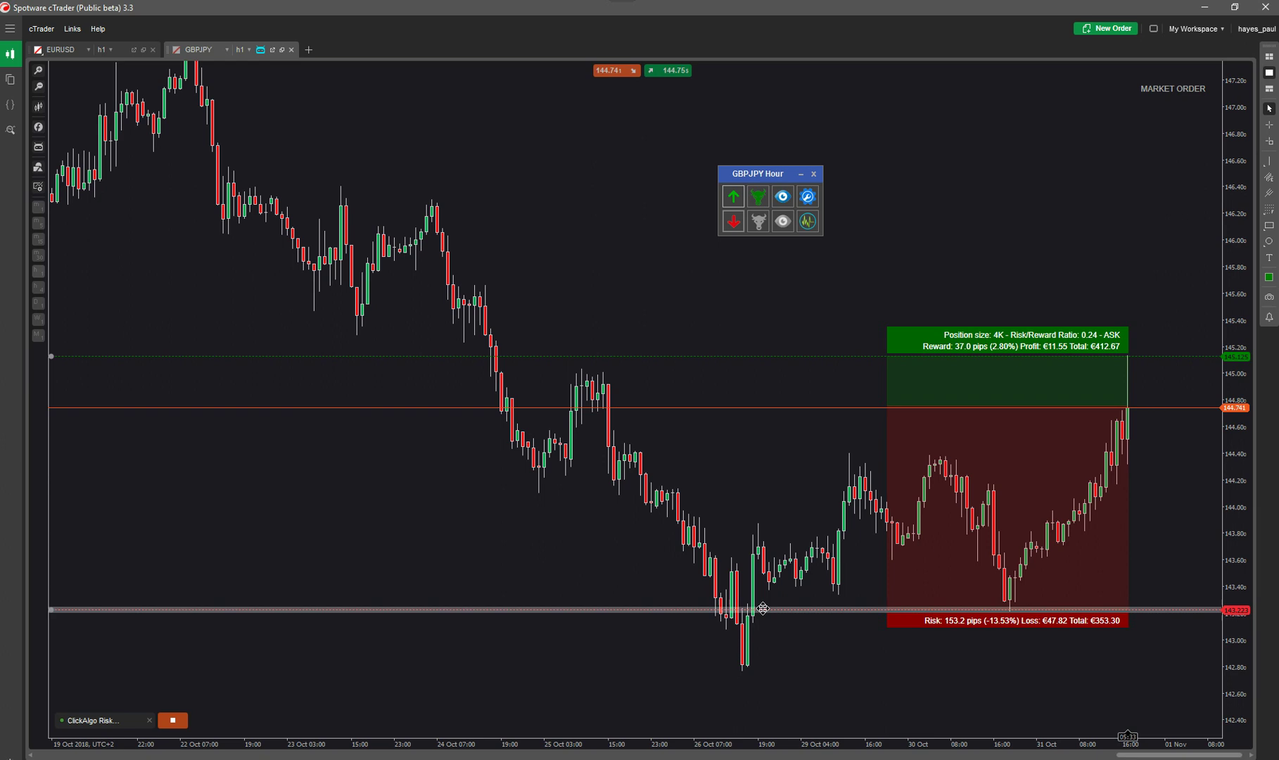
drag(761, 627, 759, 693)
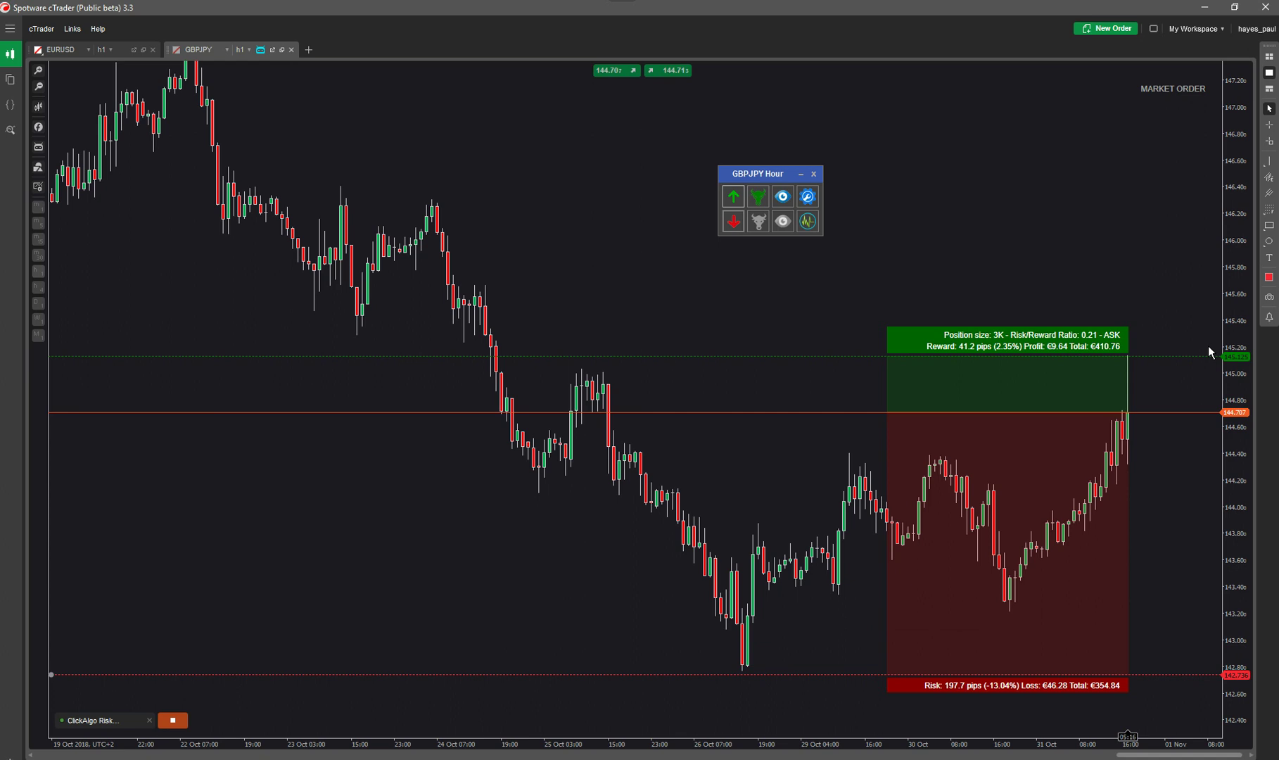
drag(731, 356, 730, 349)
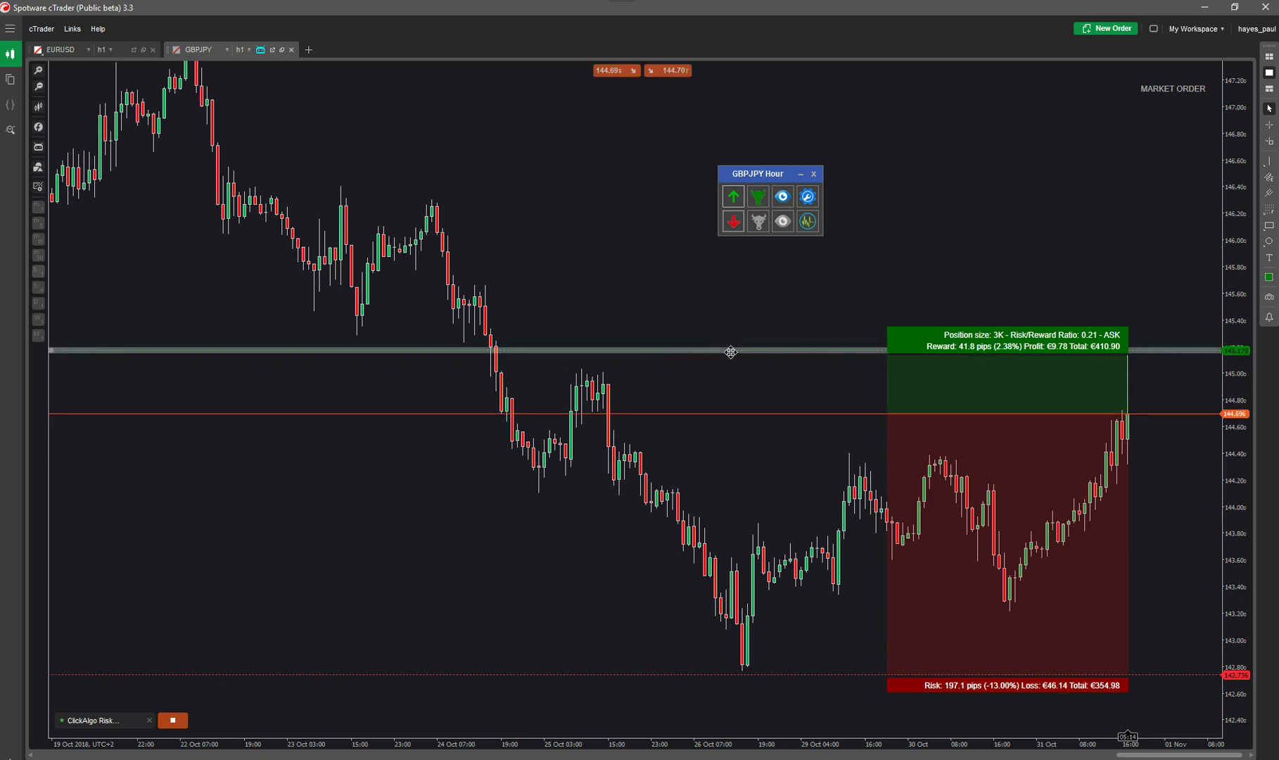
scroll(721, 363, up, 2)
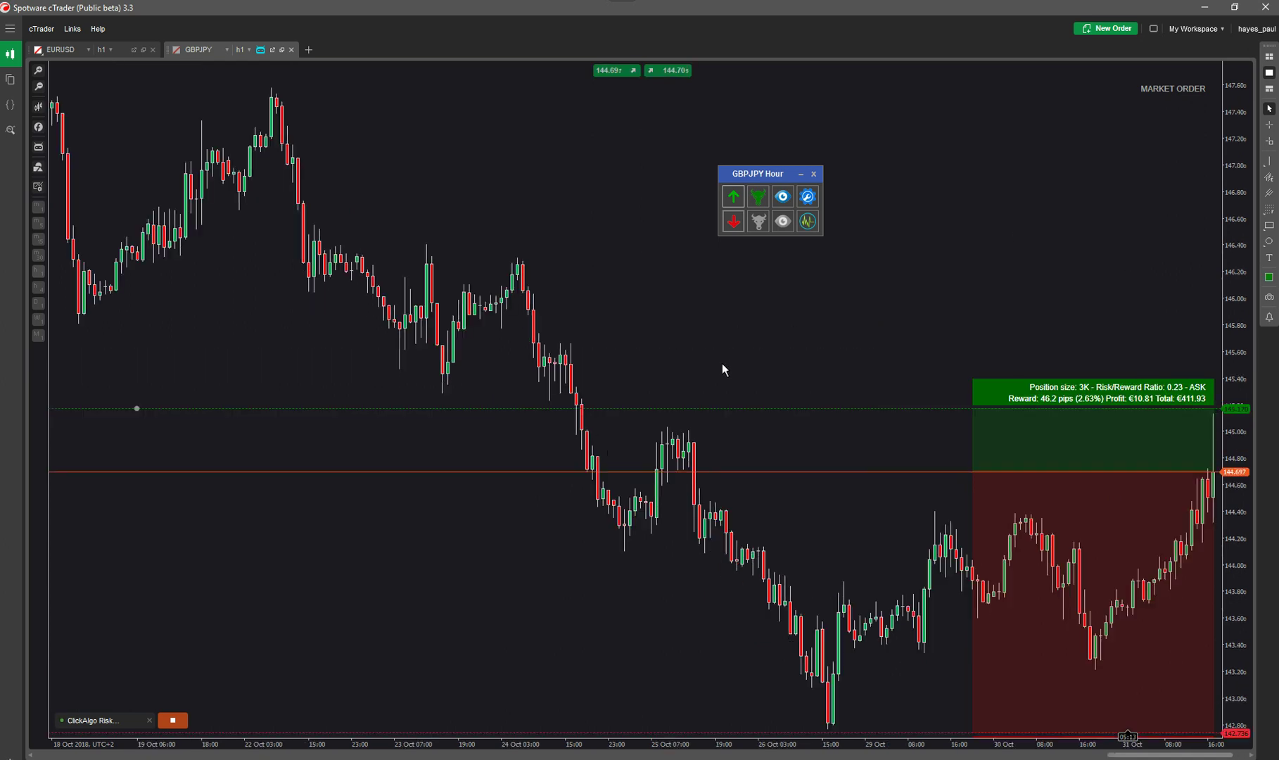
Step: Buy 3K GBPJPY at market from the zone and confirm the order
click(760, 198)
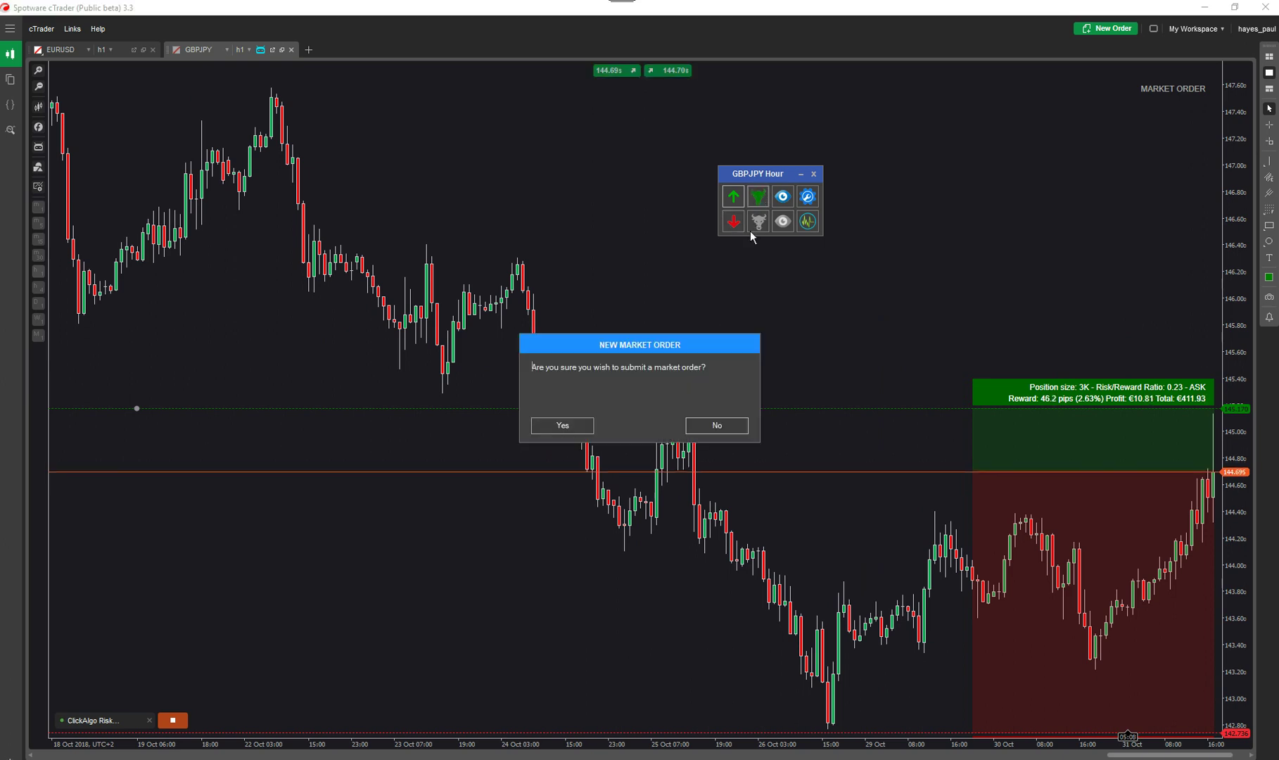
click(576, 431)
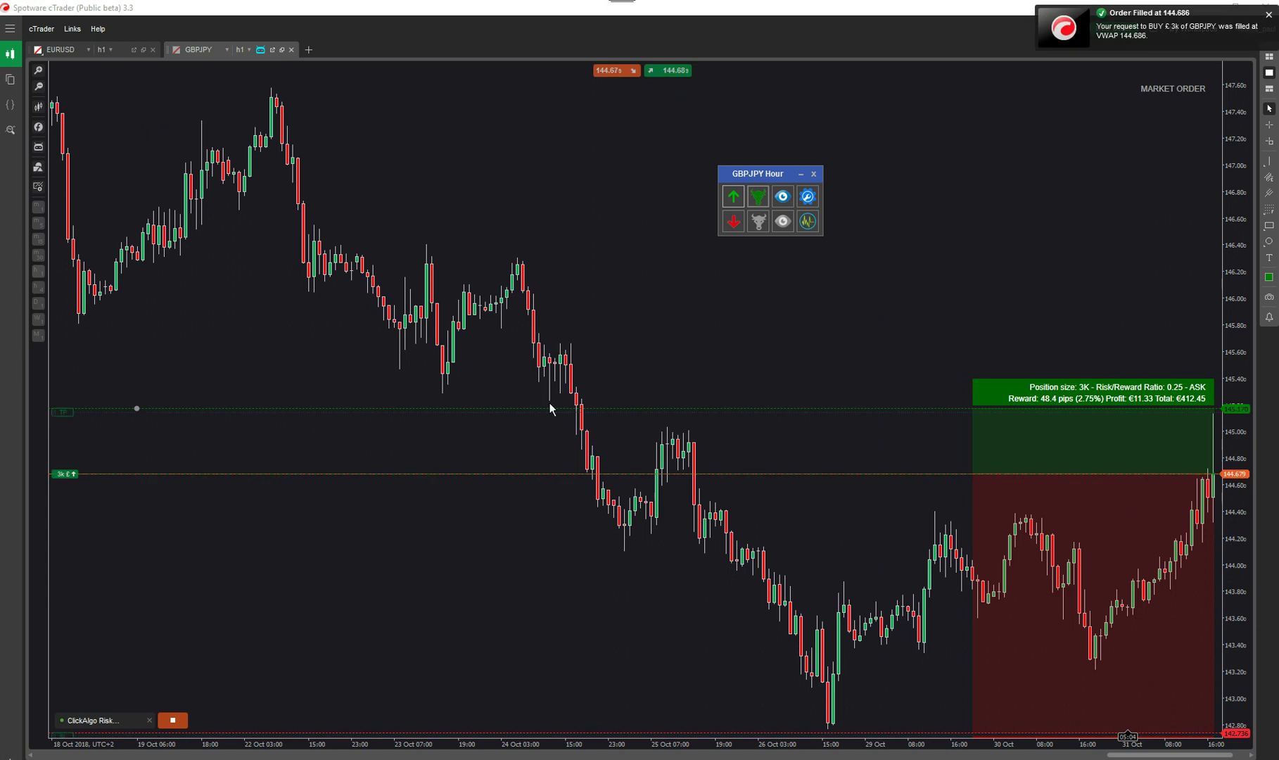
drag(605, 337, 625, 211)
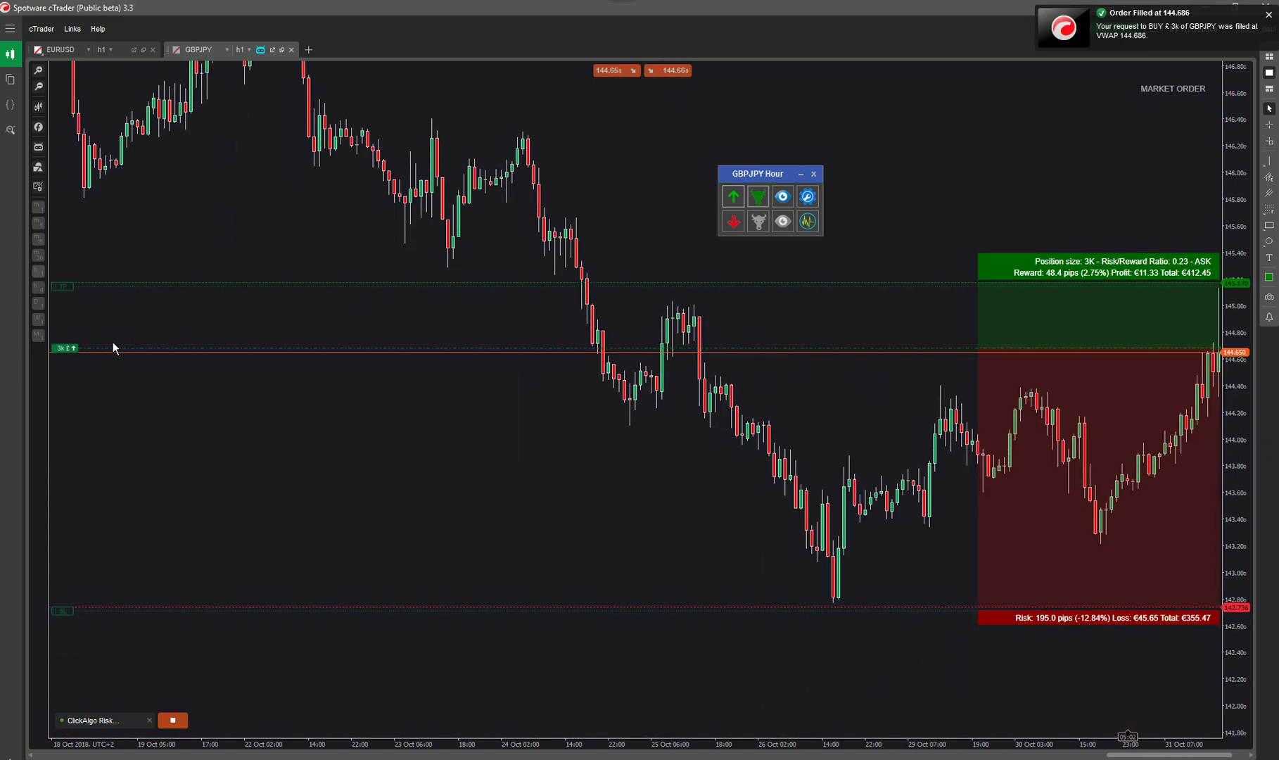
Step: Move the position's take-profit to 145.279 and stop-loss to 142.590, then close it at 144.644
mouse_move(66, 284)
drag(66, 285, 66, 268)
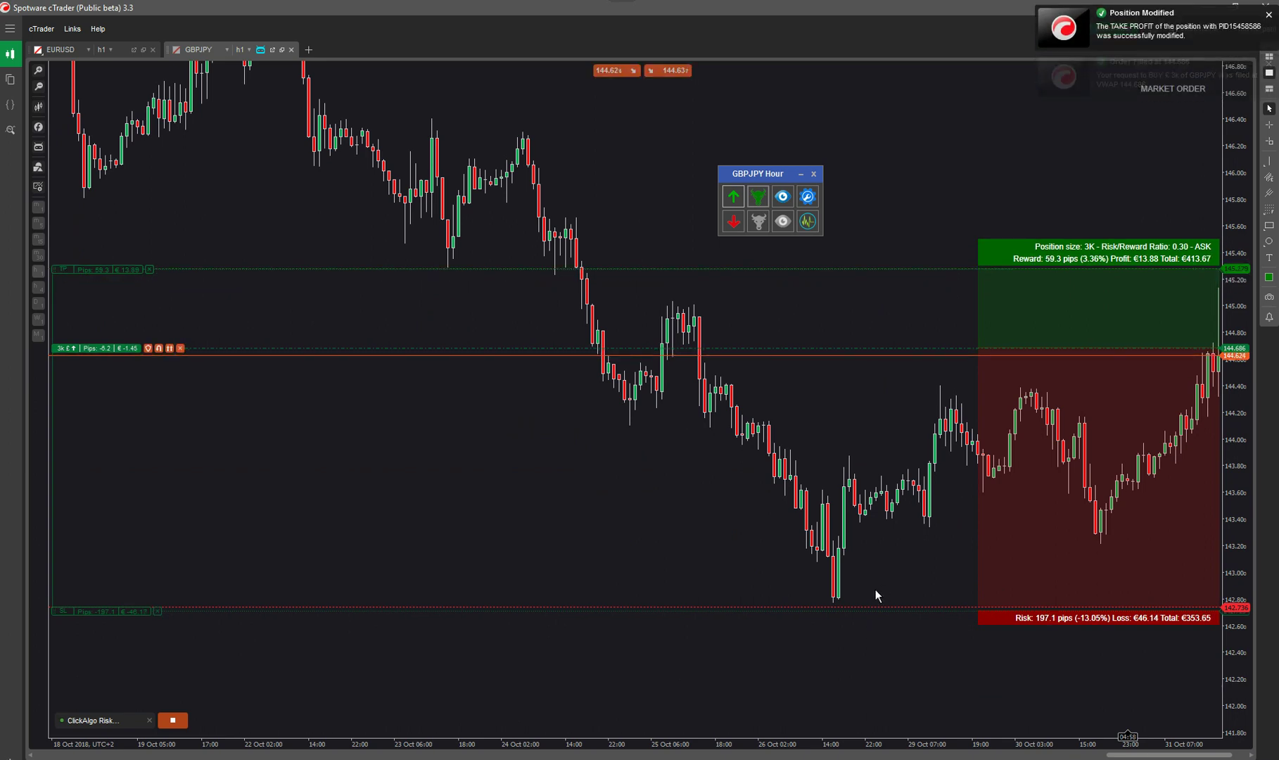
drag(60, 609, 58, 626)
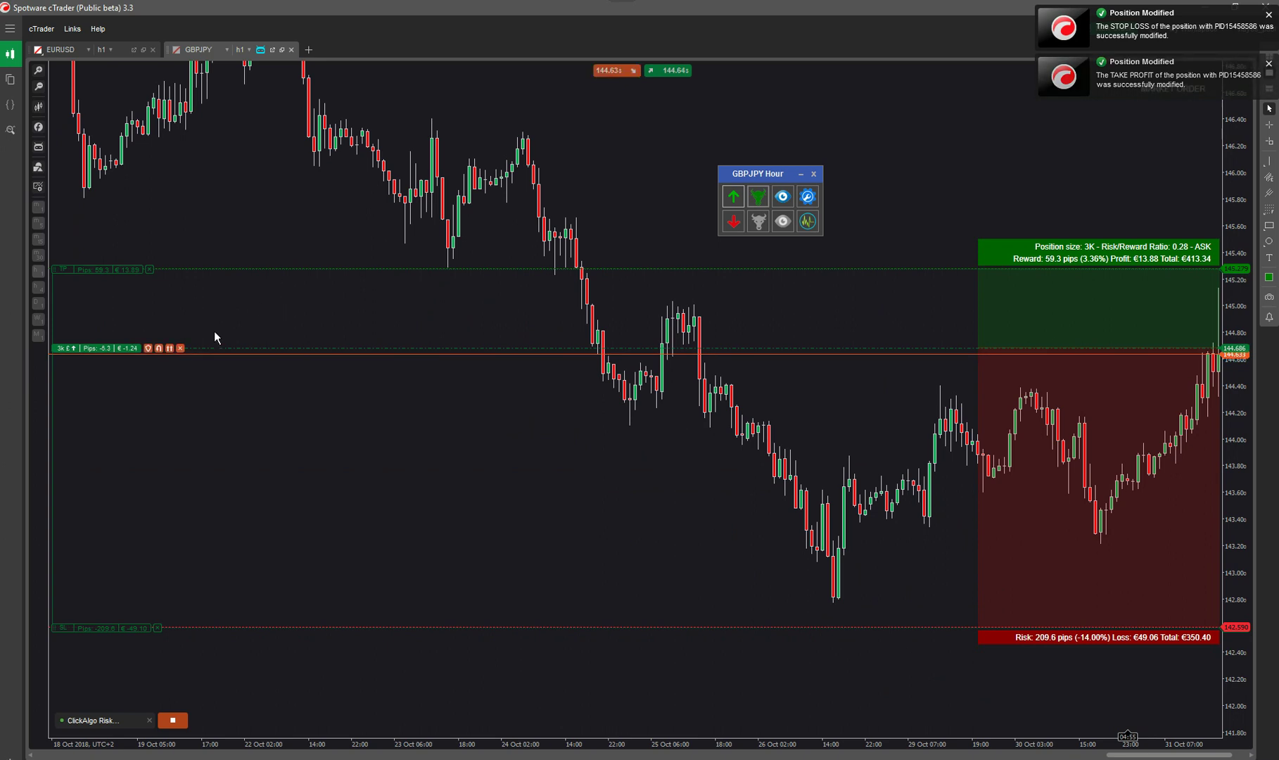
click(181, 348)
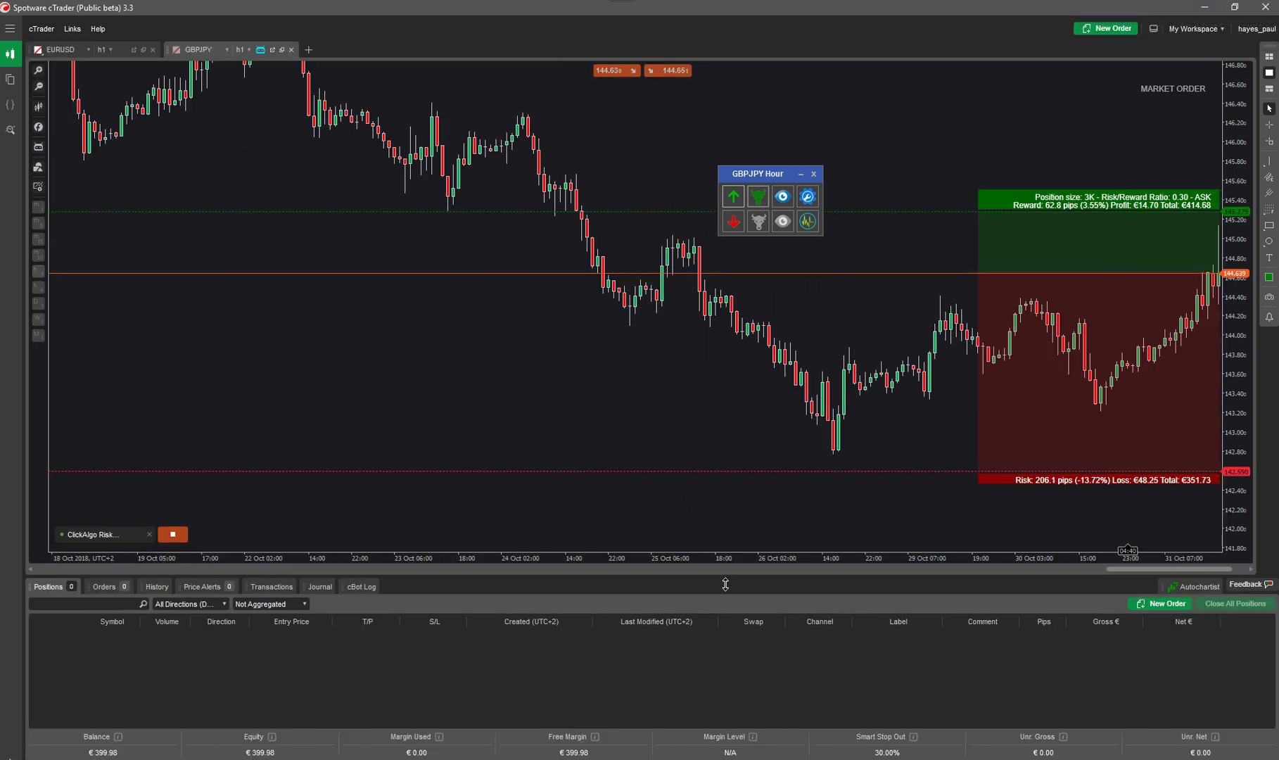
Step: Open a second 3K GBPJPY buy and close it at 144.613
drag(728, 569, 714, 605)
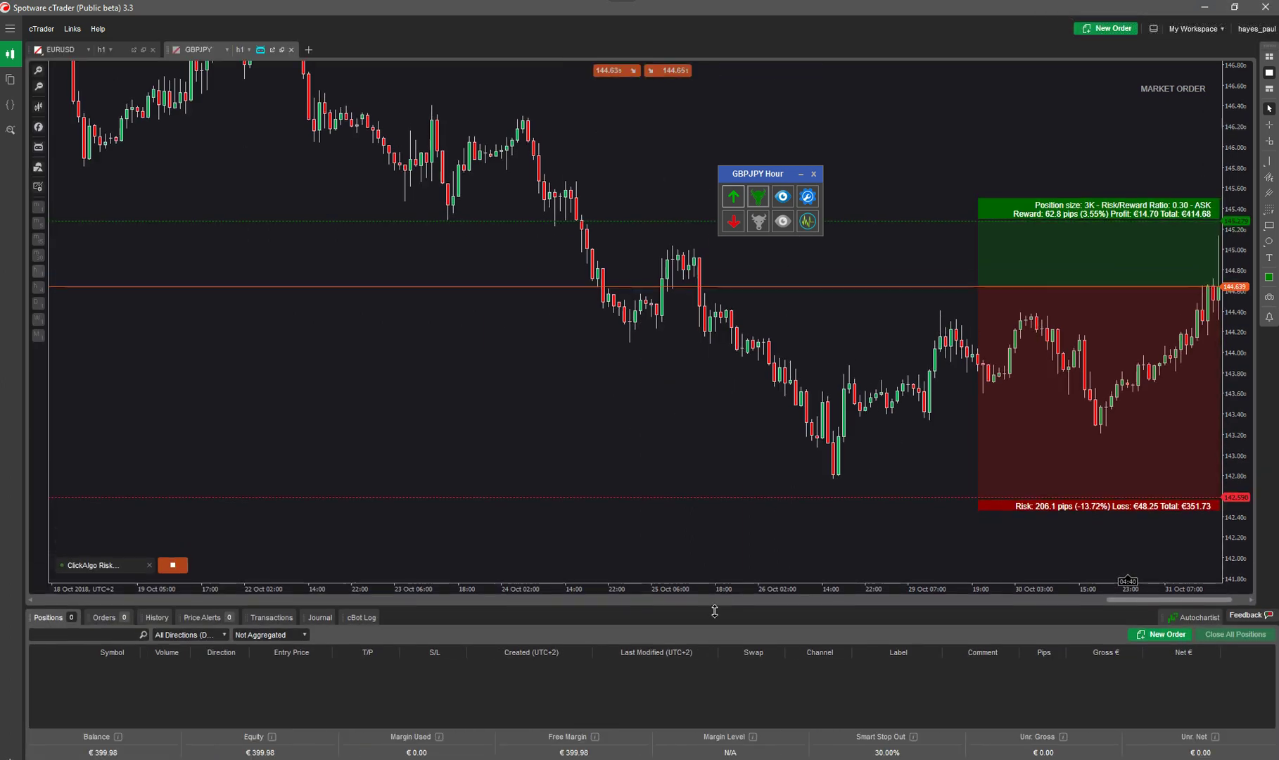
click(748, 204)
click(582, 426)
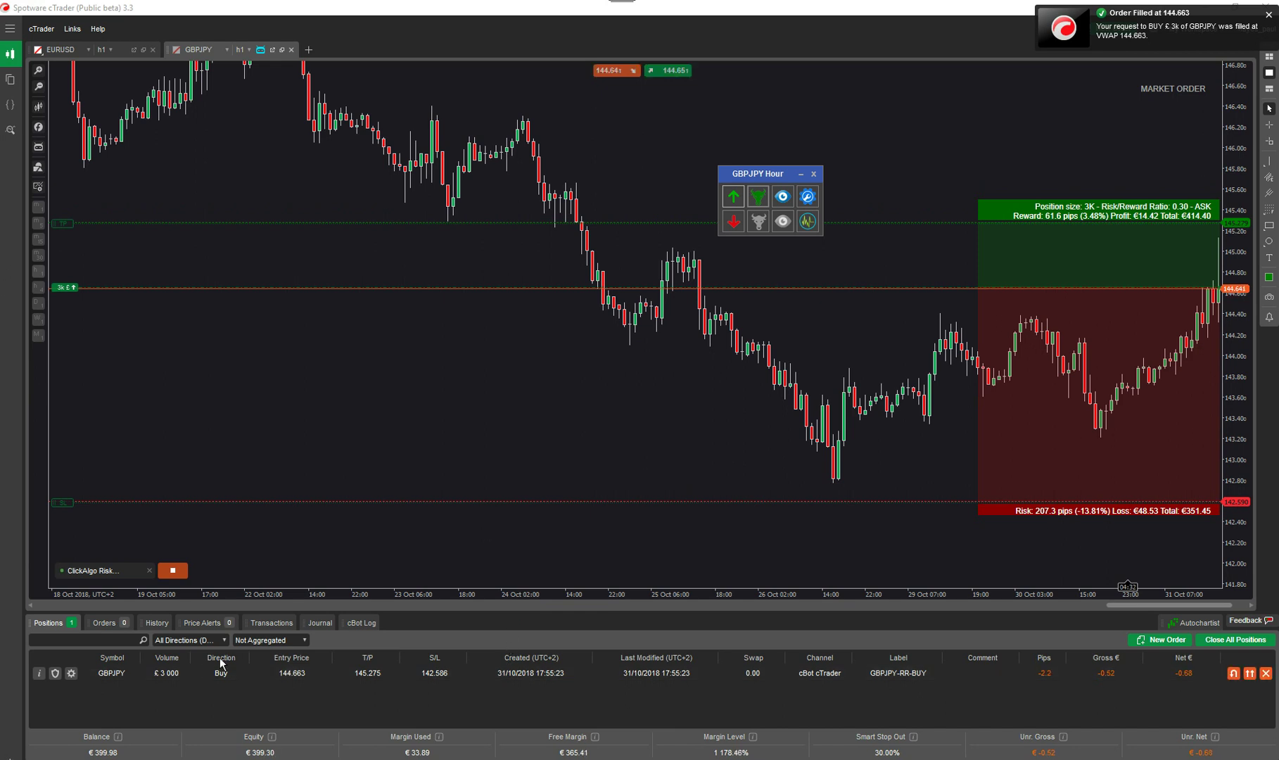
click(1235, 639)
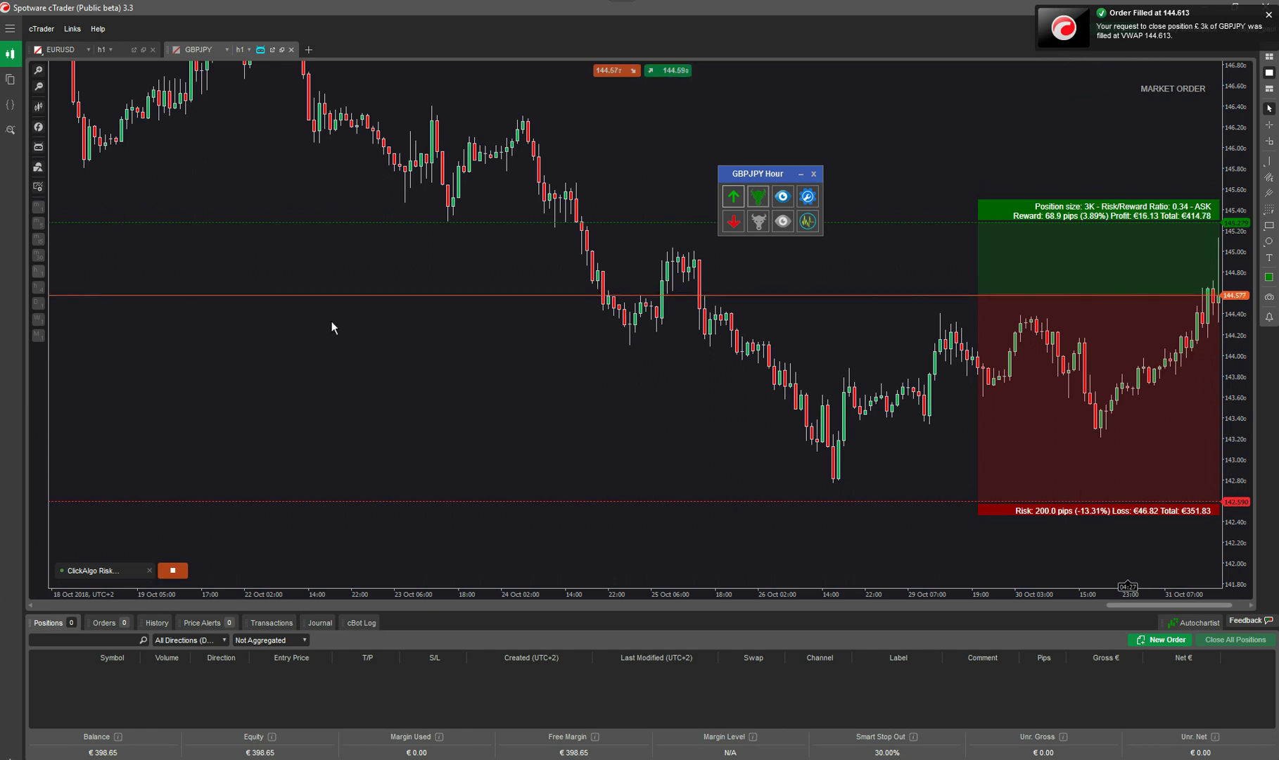
Step: Set market order confirmation to No in the risk-reward settings and save
click(807, 196)
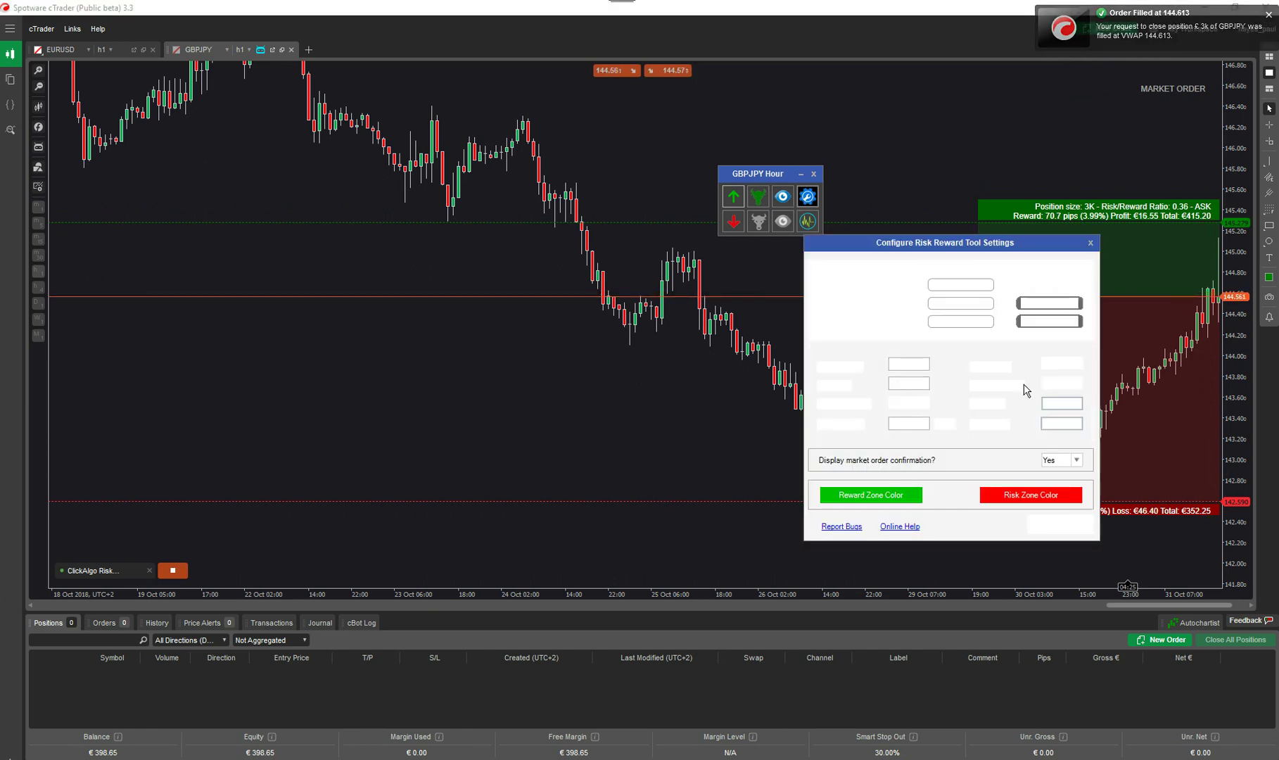
click(1076, 459)
click(1058, 481)
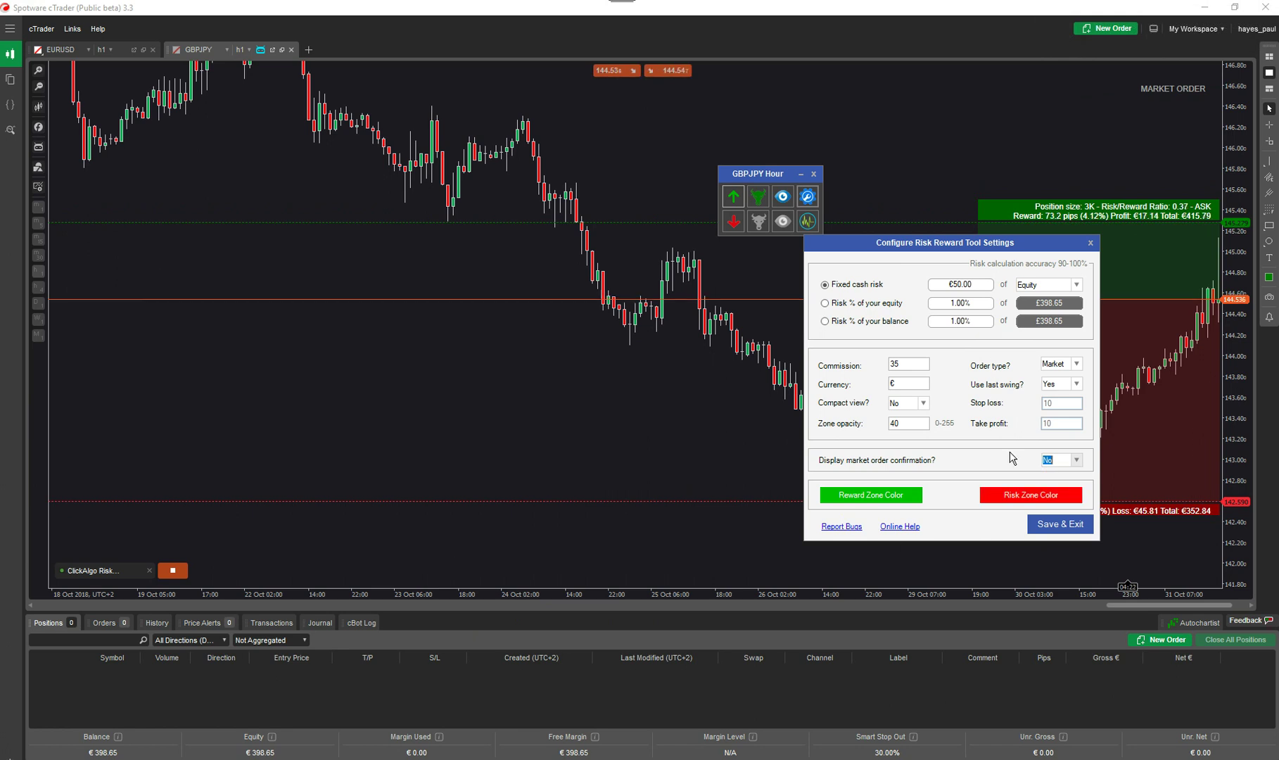
click(1054, 518)
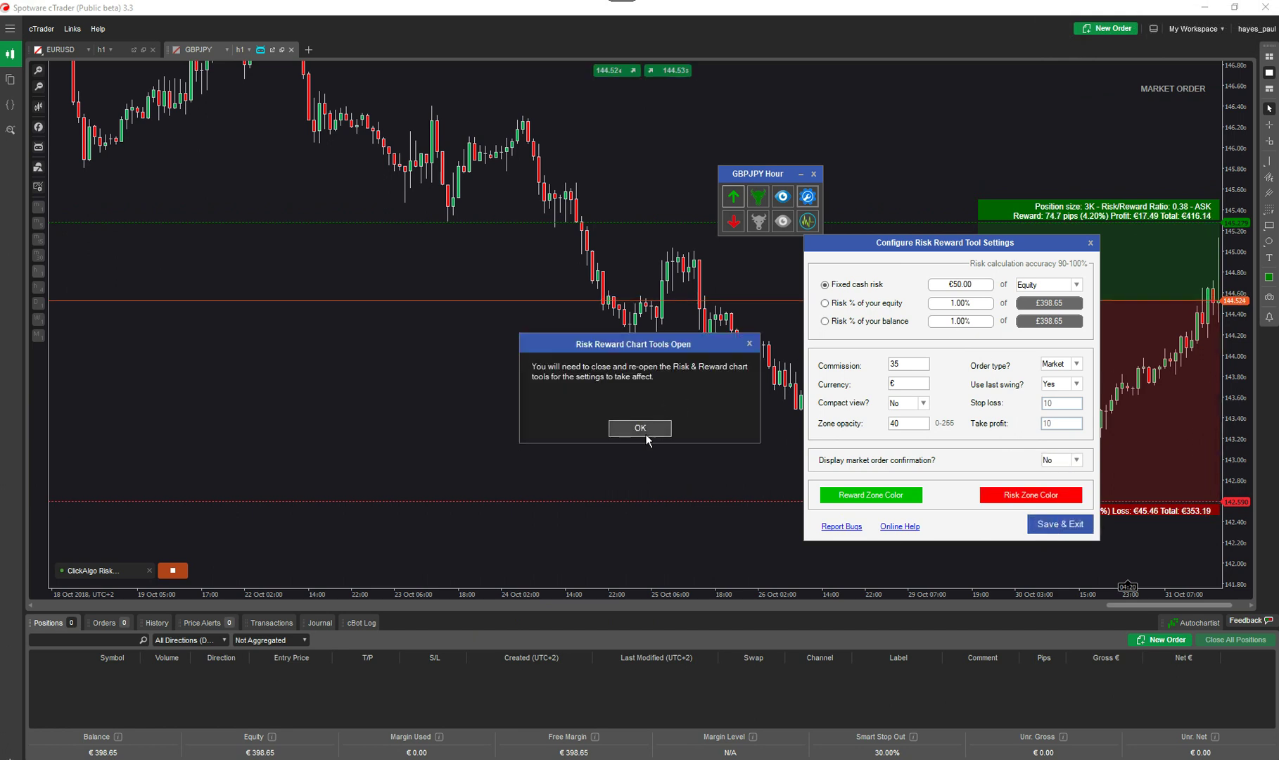
click(641, 428)
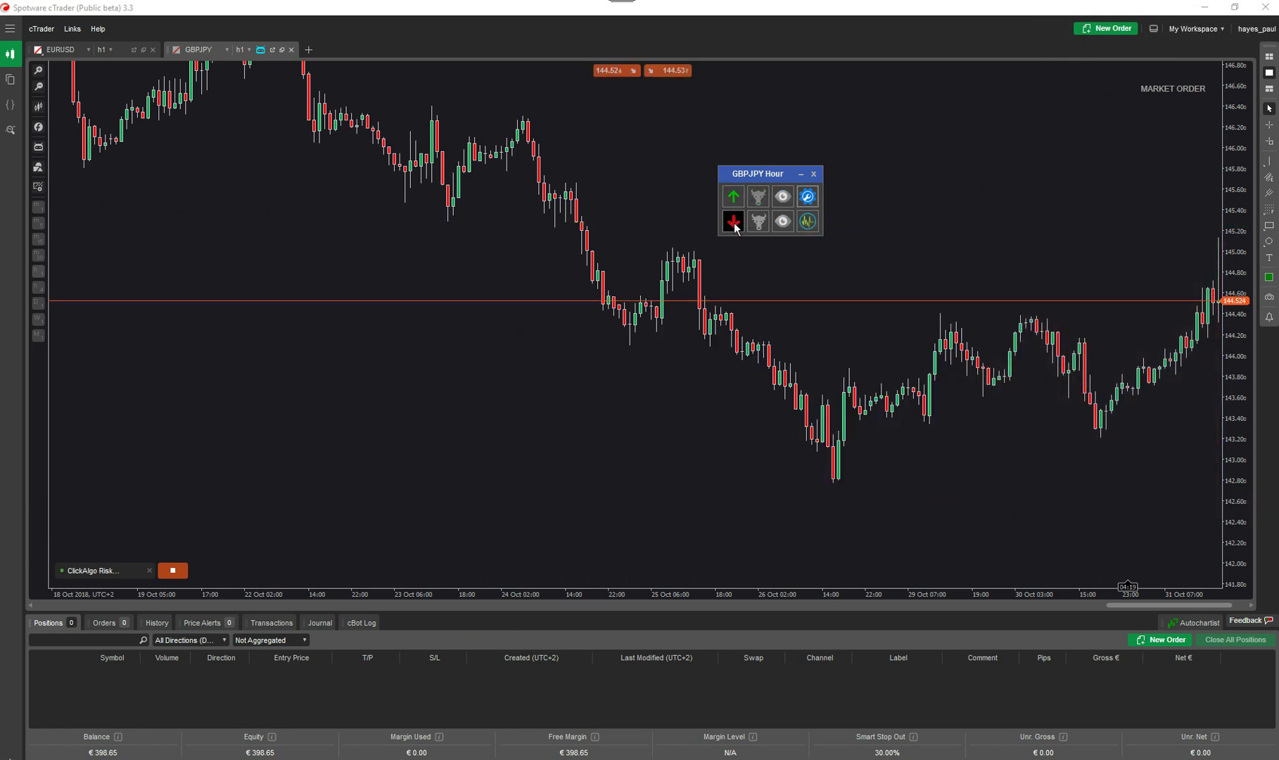
Step: Set the sell zone's stop-loss to 145.108 and take-profit to 142.674
drag(812, 293, 813, 241)
drag(785, 180, 747, 151)
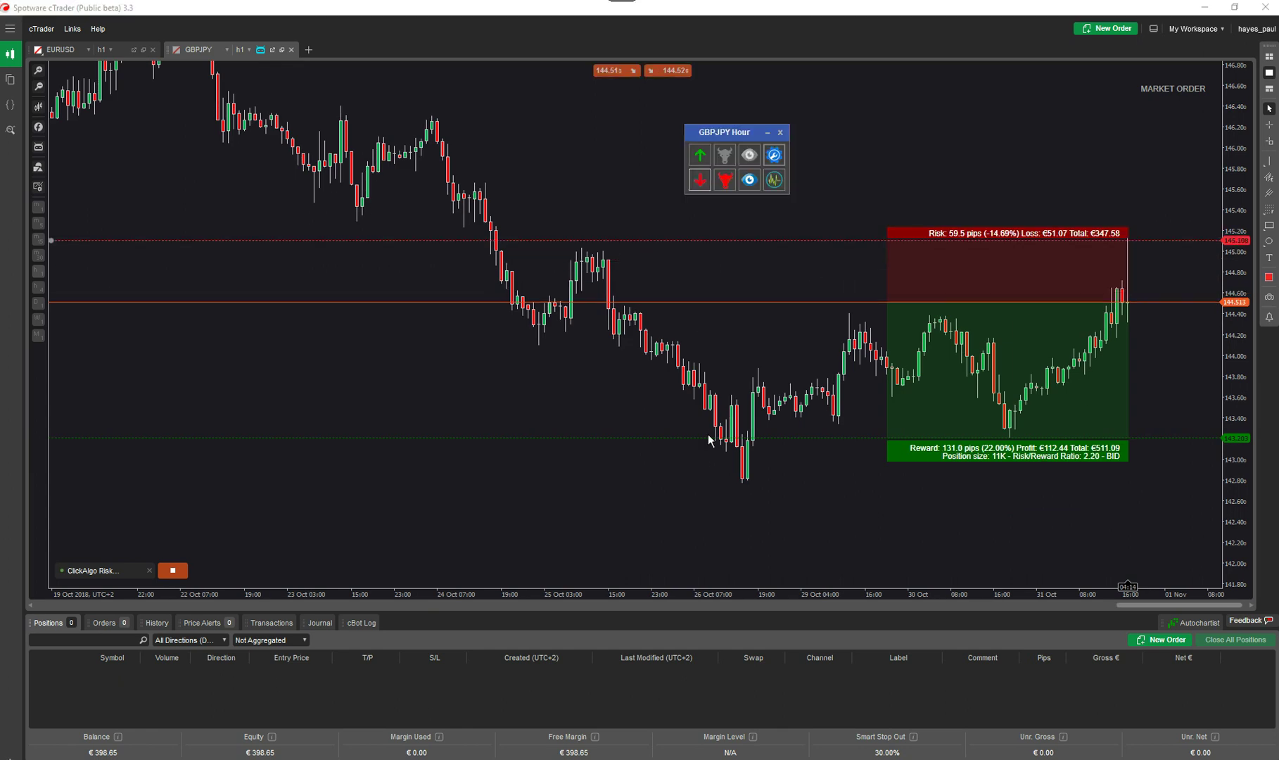
drag(703, 438, 688, 493)
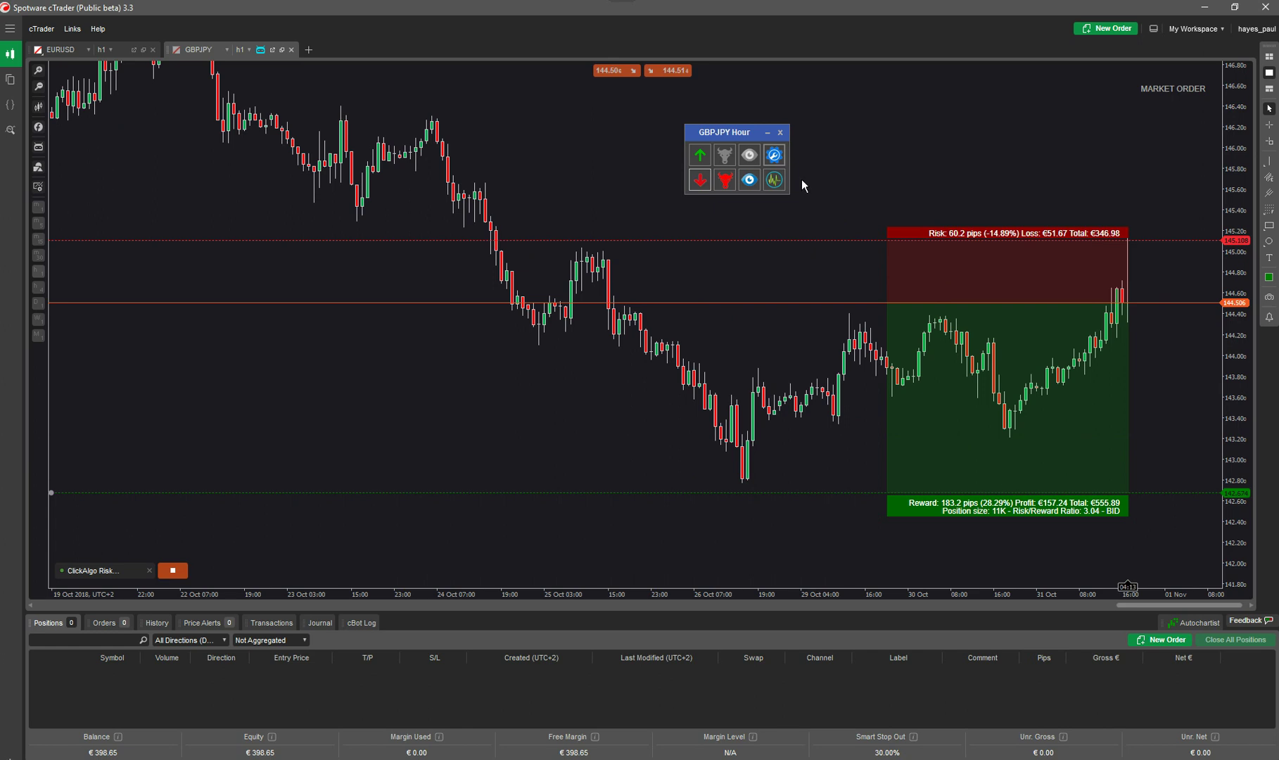
Step: Sell 11K GBPJPY at 144.506, then set take-profit 143.863 and stop-loss 145.497, trimming to 6K
click(726, 181)
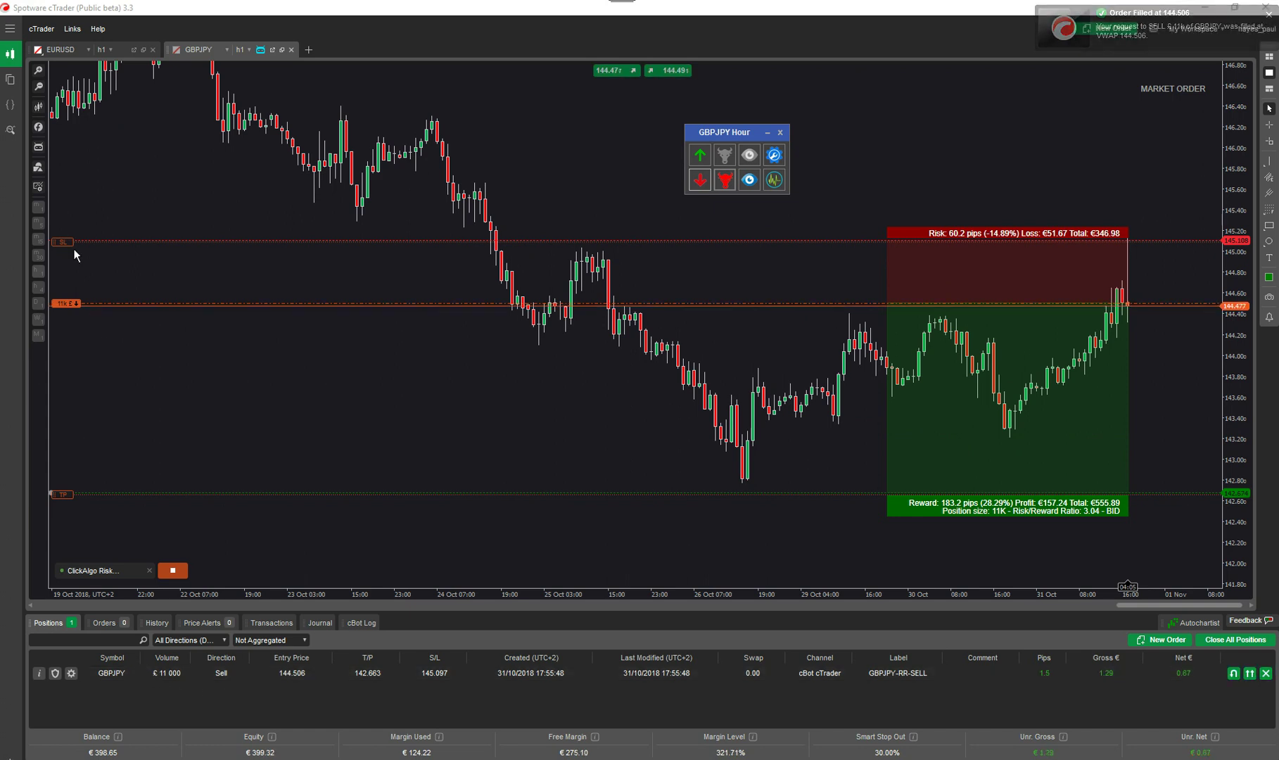
drag(59, 493, 69, 452)
drag(70, 236, 70, 200)
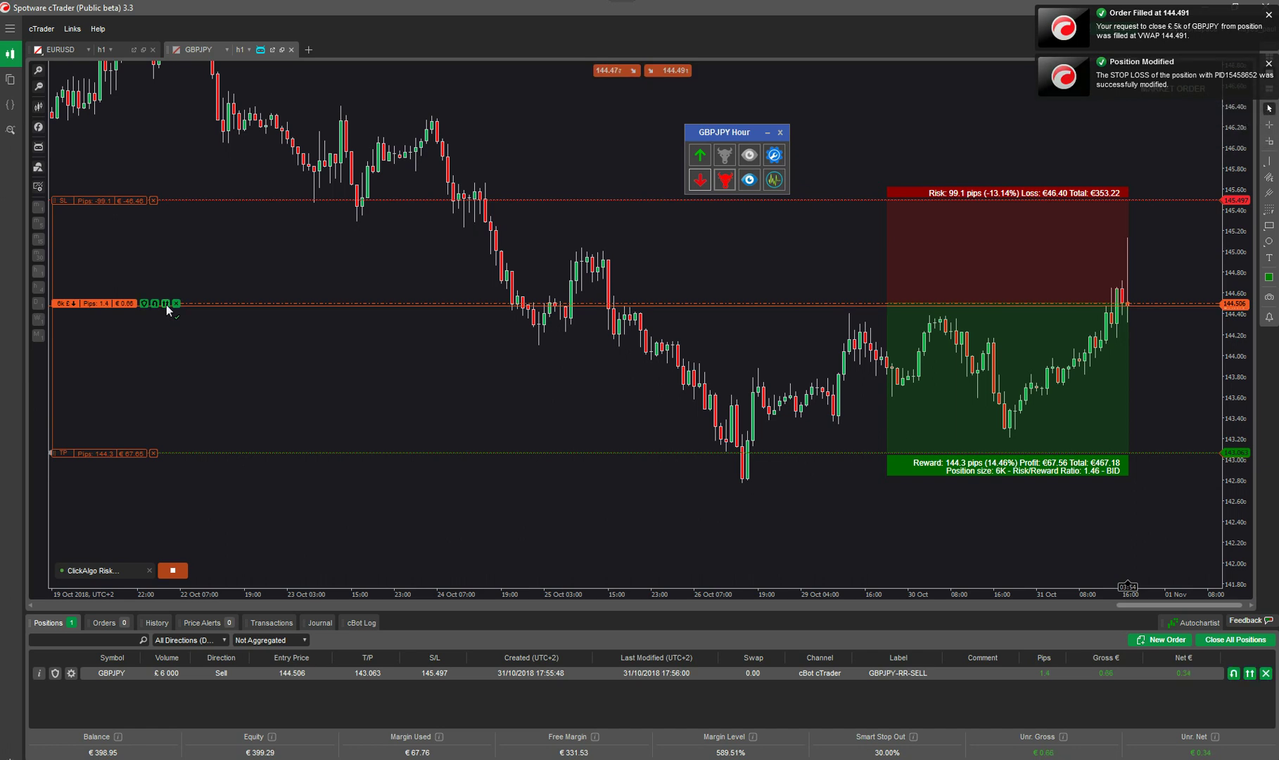
click(144, 303)
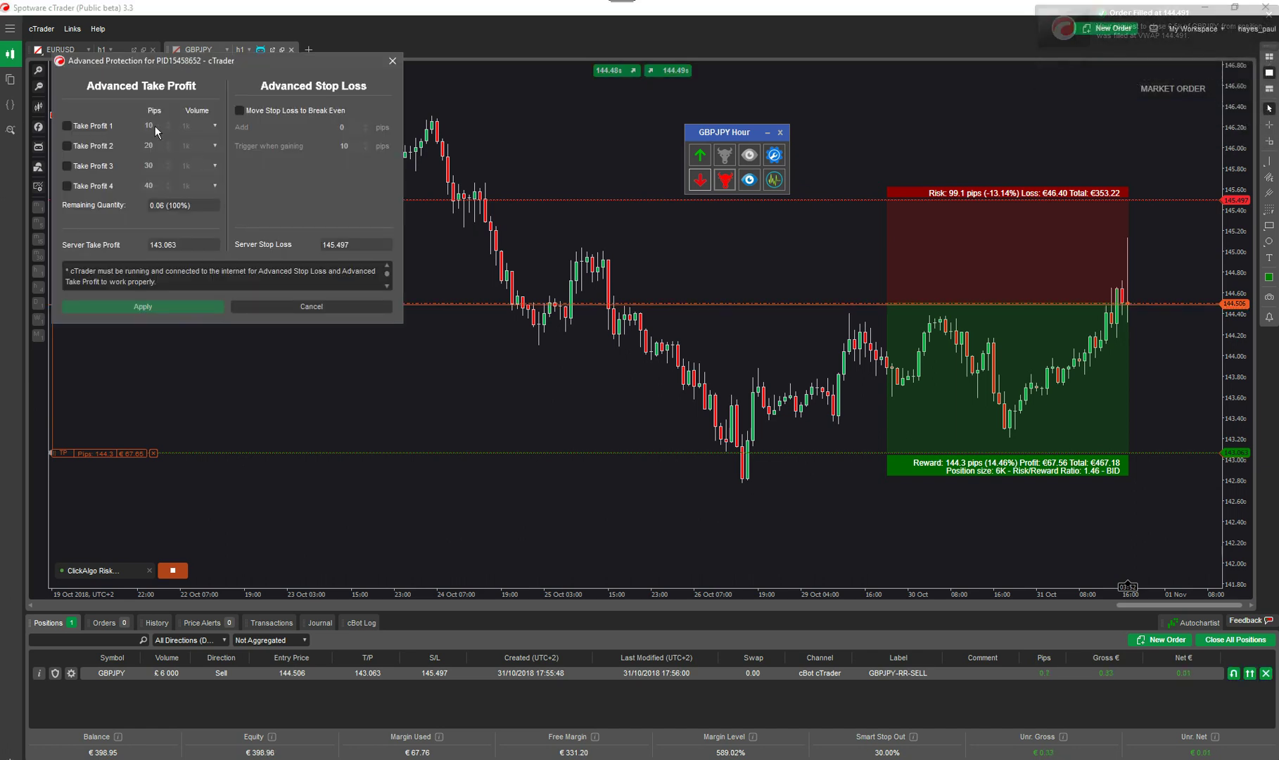
drag(322, 61, 507, 177)
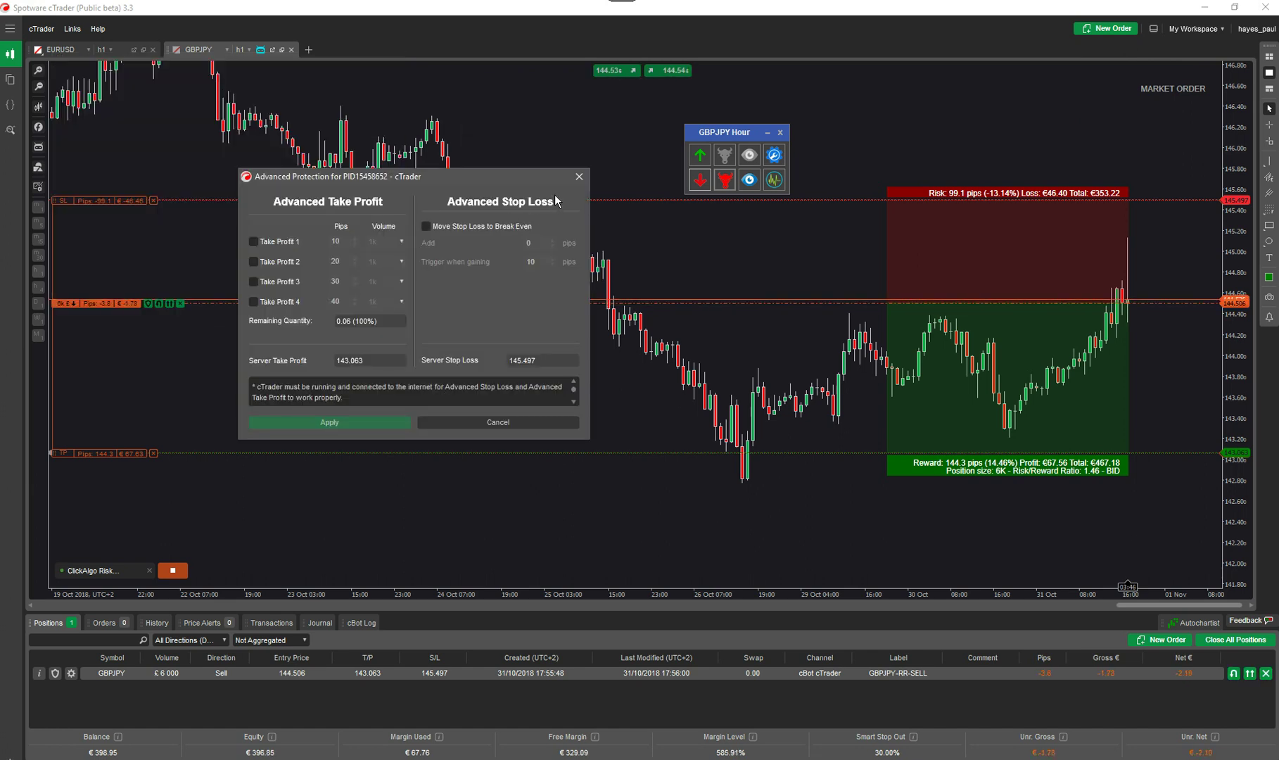
click(577, 177)
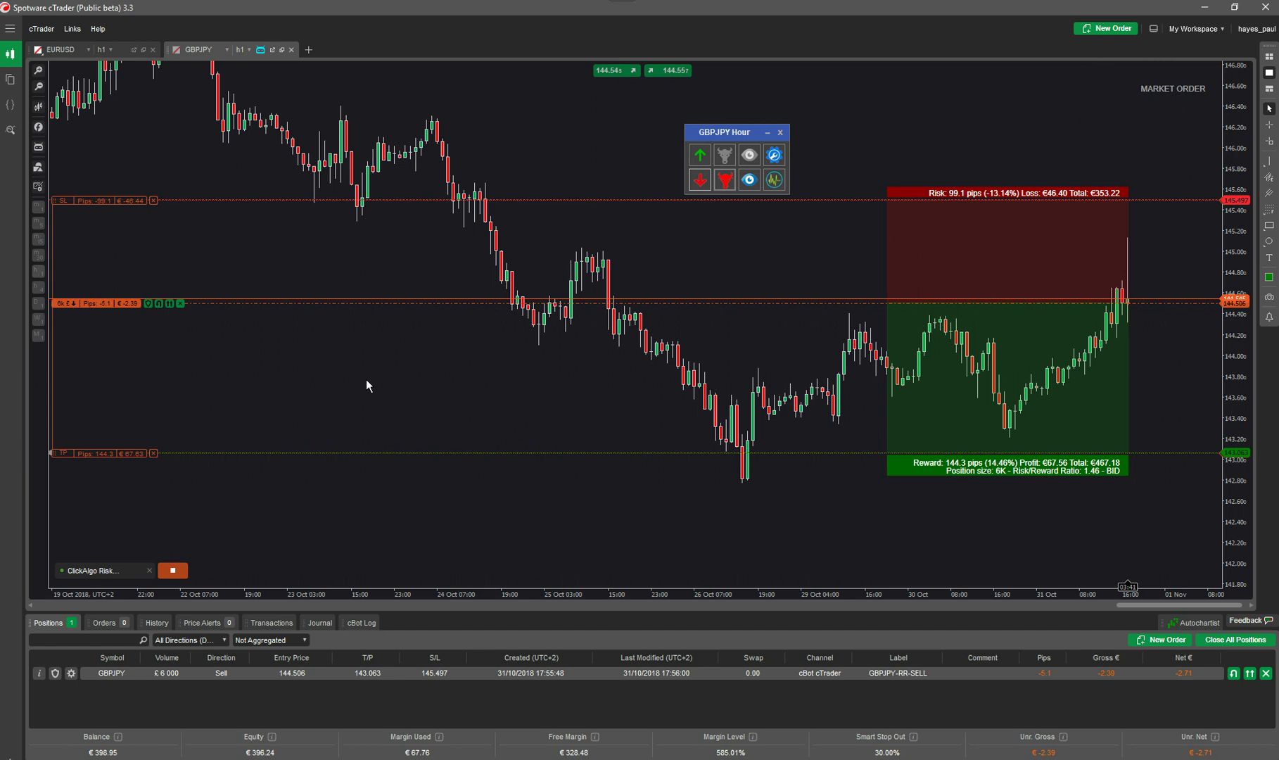
Step: Raise the sell's stop-loss to 145.703 and bring up the GBPJPY account summary
drag(82, 200, 84, 181)
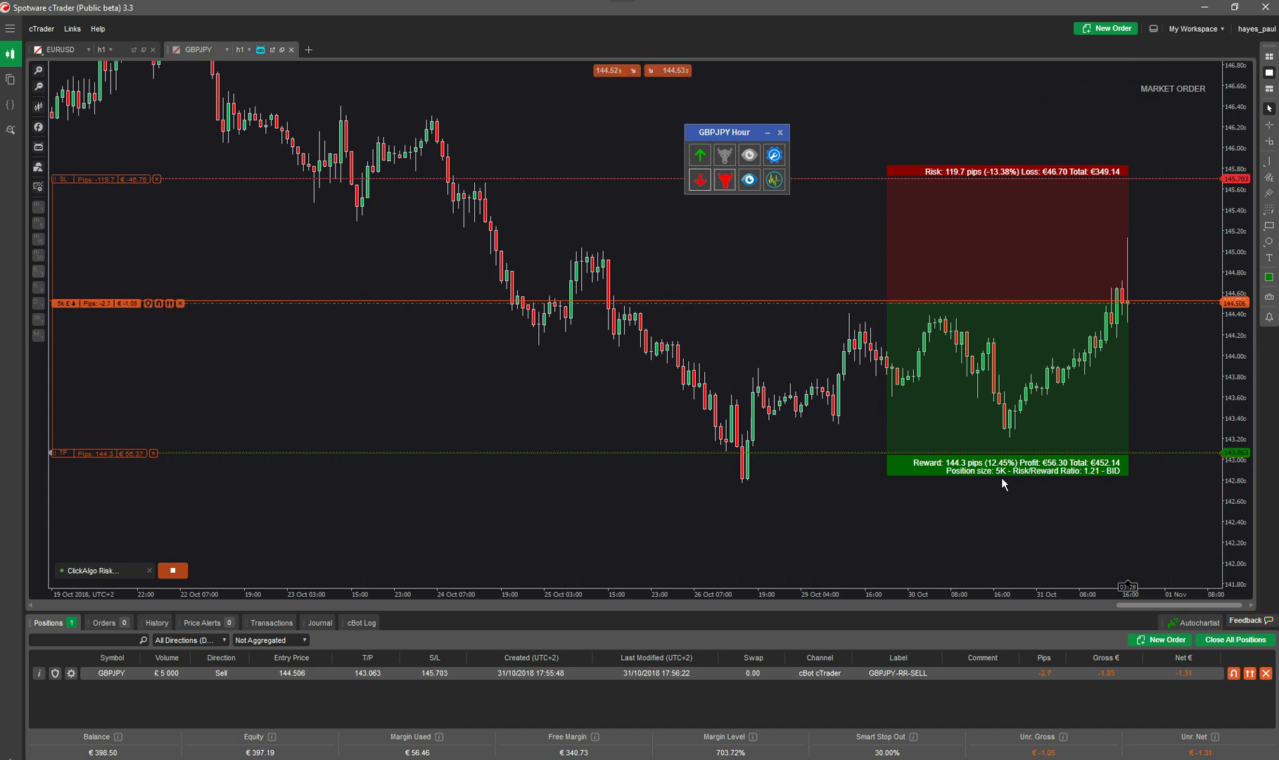
click(776, 180)
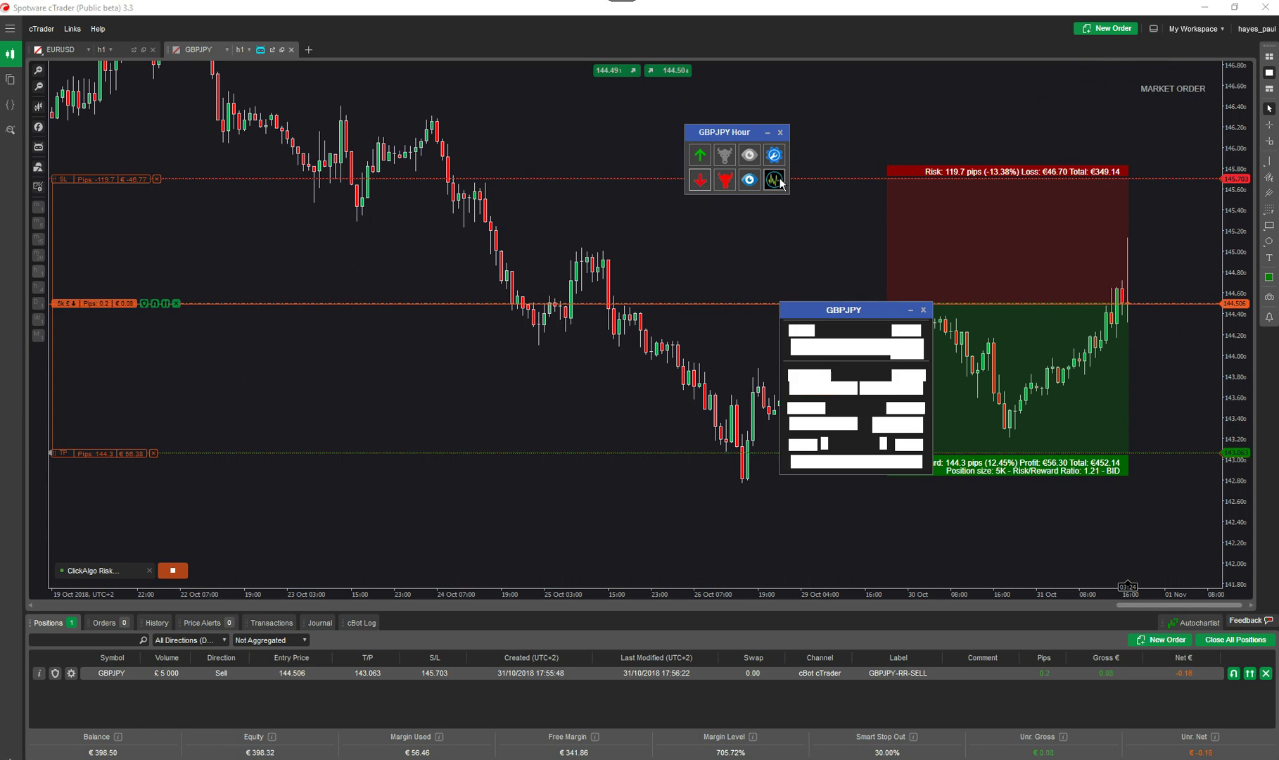
drag(839, 314, 700, 280)
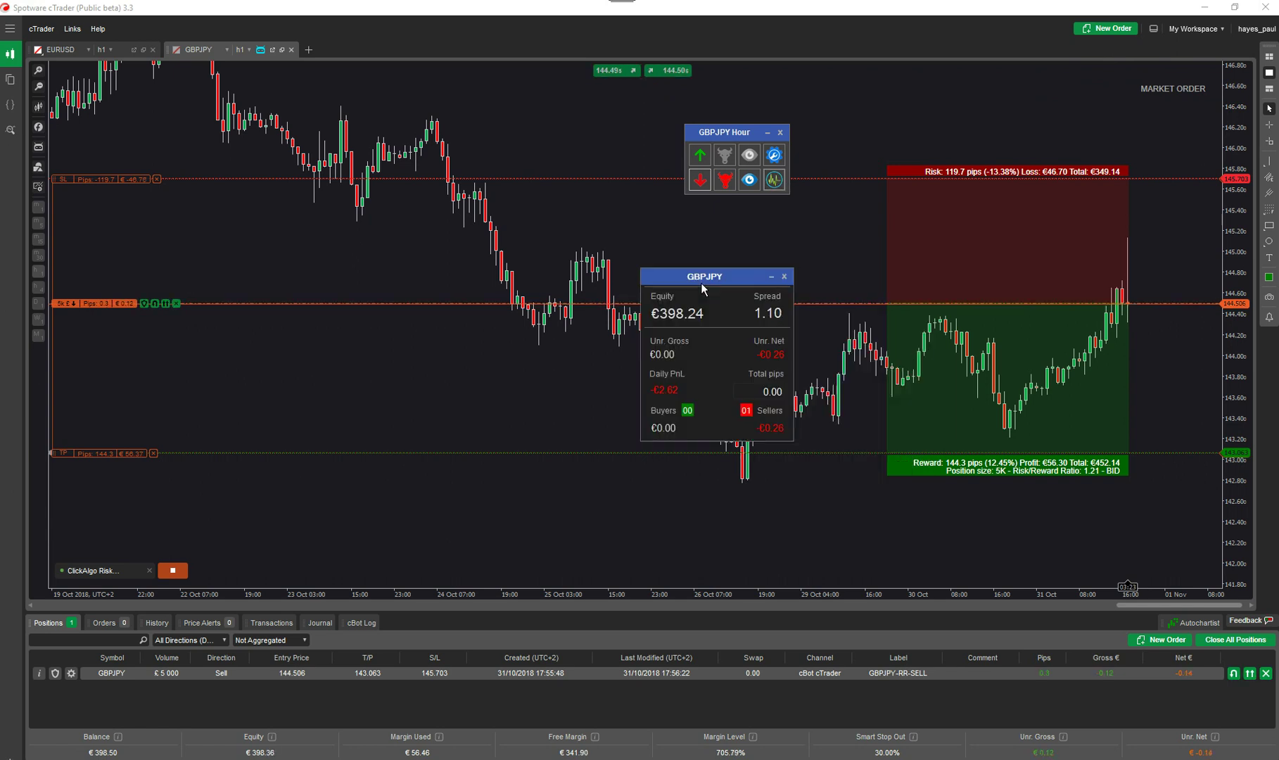
Step: Dismiss the summary and close the sell at 144.499, leaving a €398.50 balance
click(784, 276)
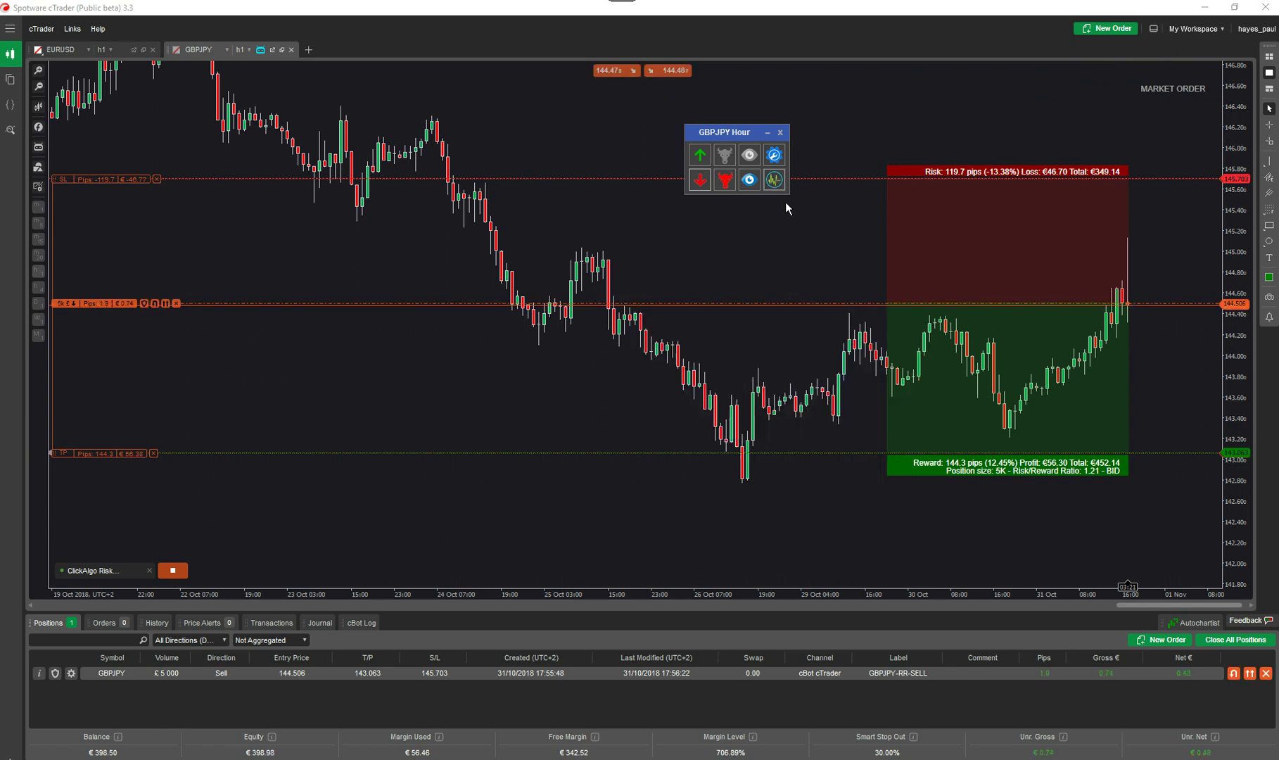
click(176, 303)
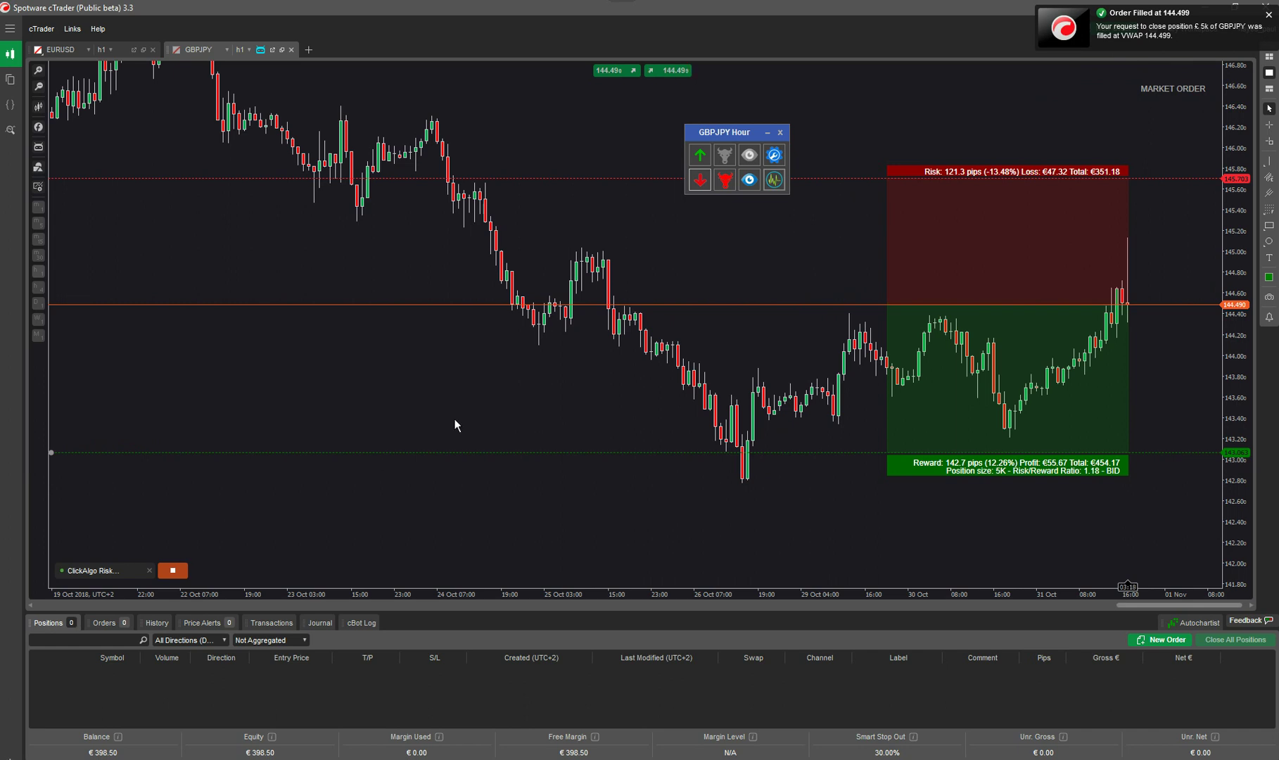
drag(765, 84, 773, 83)
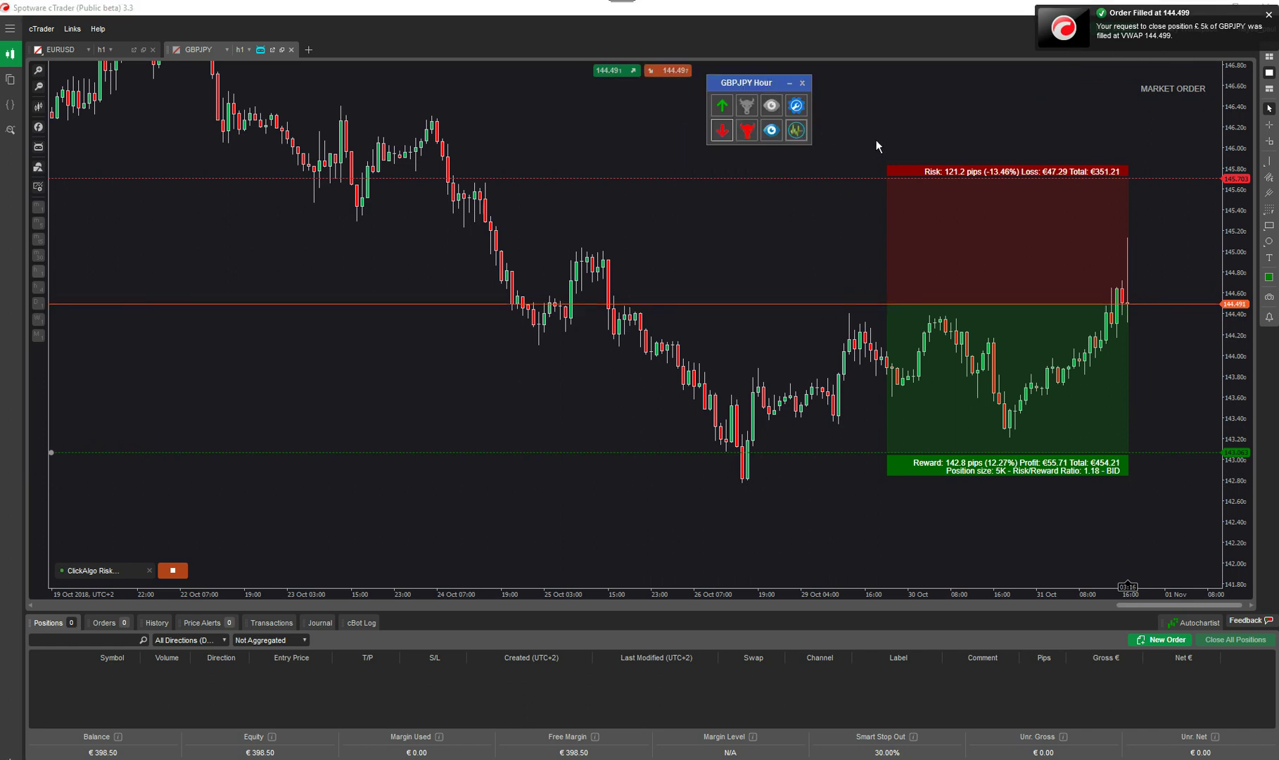
Step: Switch to a long box: 4K size, ratio 0.42, 75.0 pips reward, 179.7 pips risk
click(746, 105)
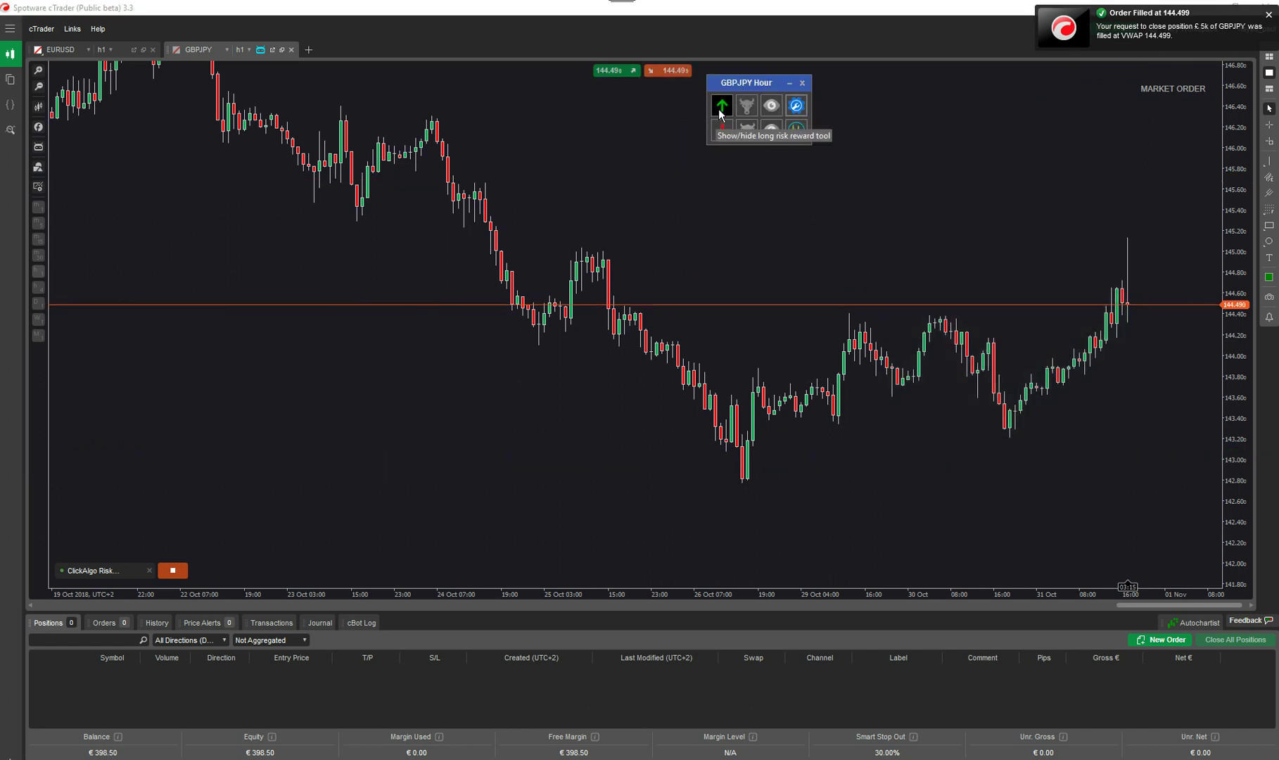
drag(751, 292, 742, 231)
drag(750, 433, 747, 496)
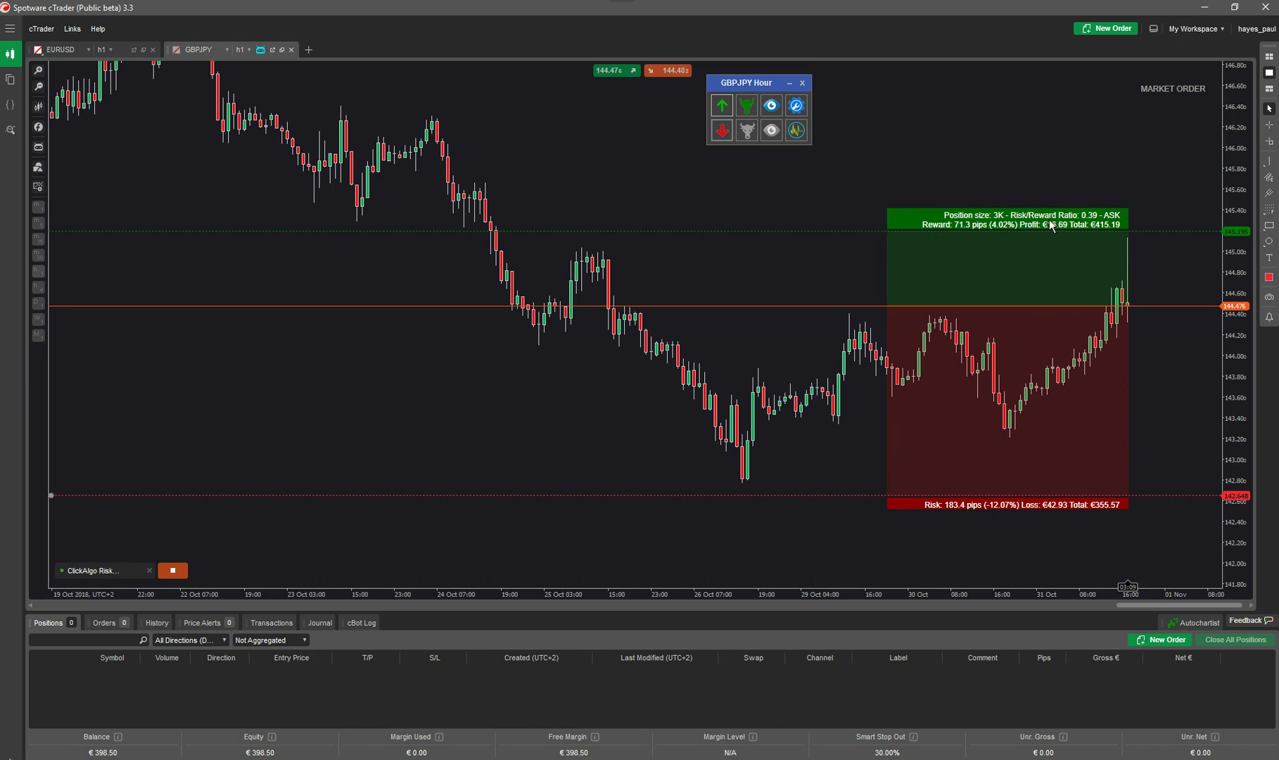
right_click(284, 372)
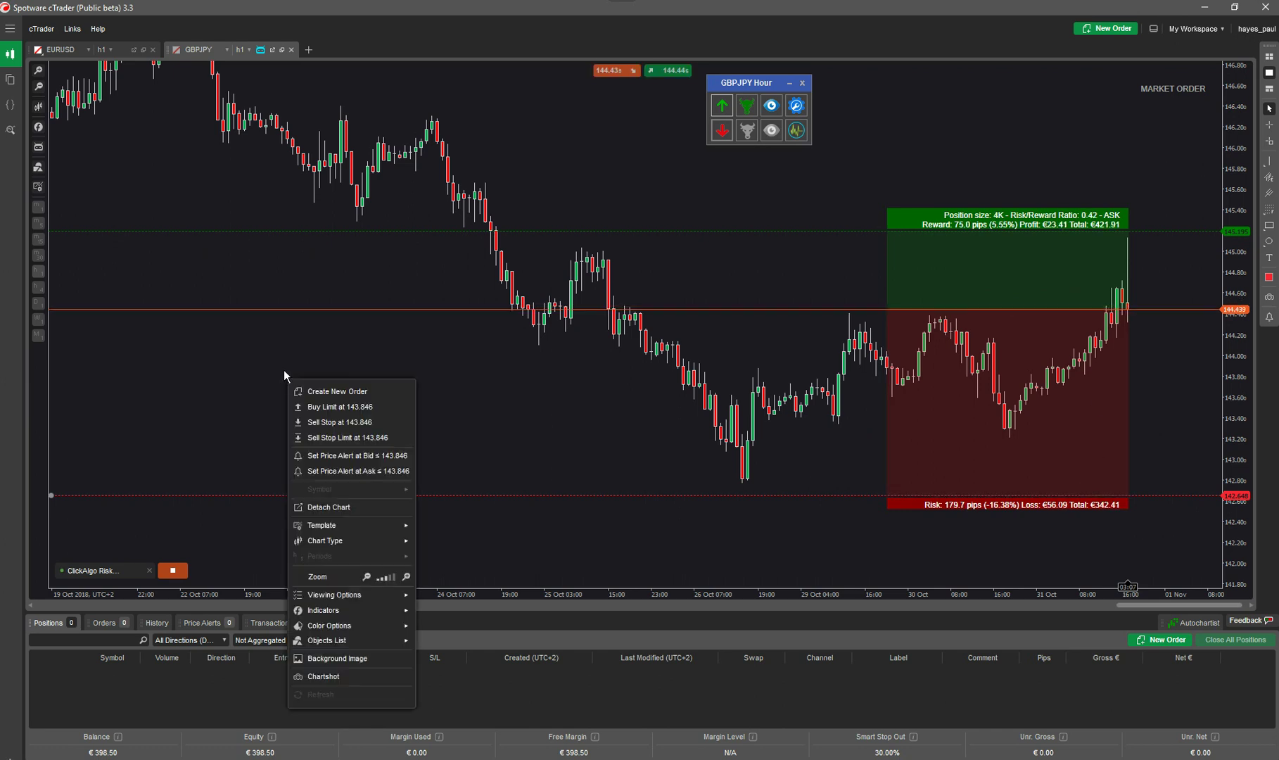
click(345, 391)
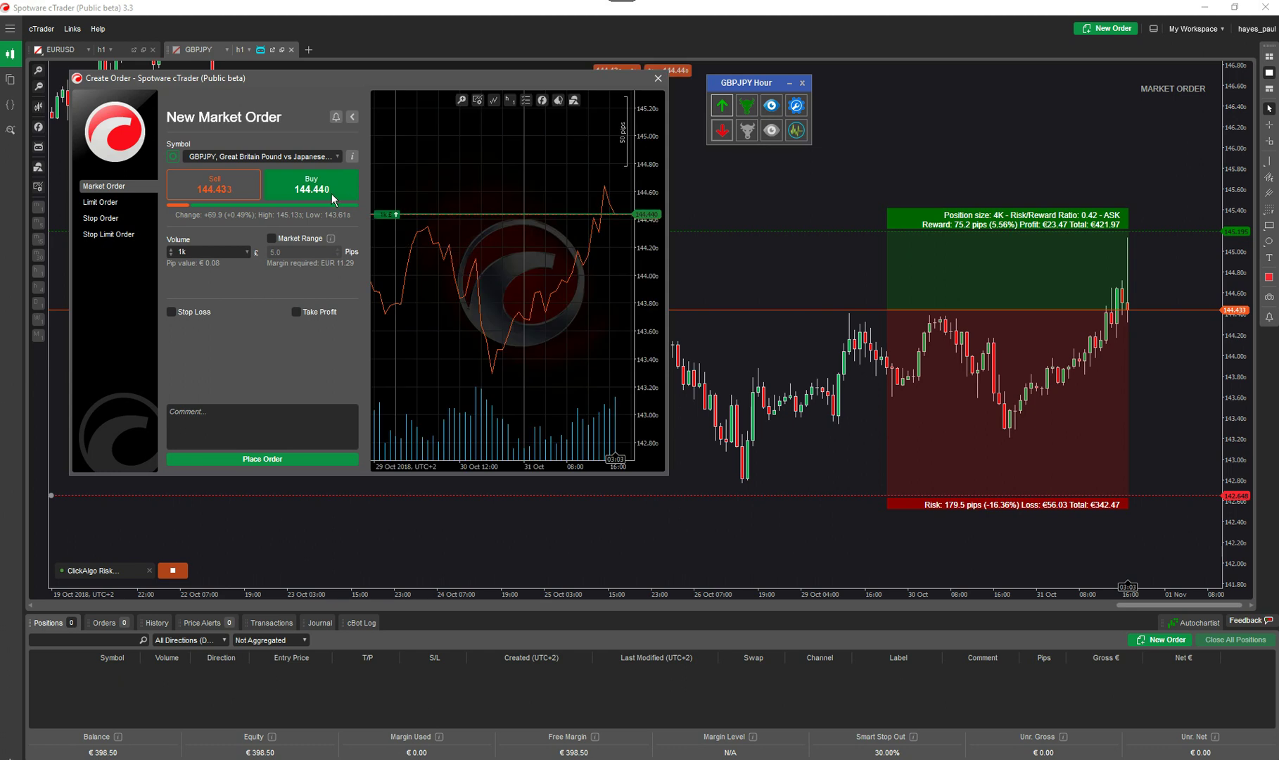
mouse_move(248, 247)
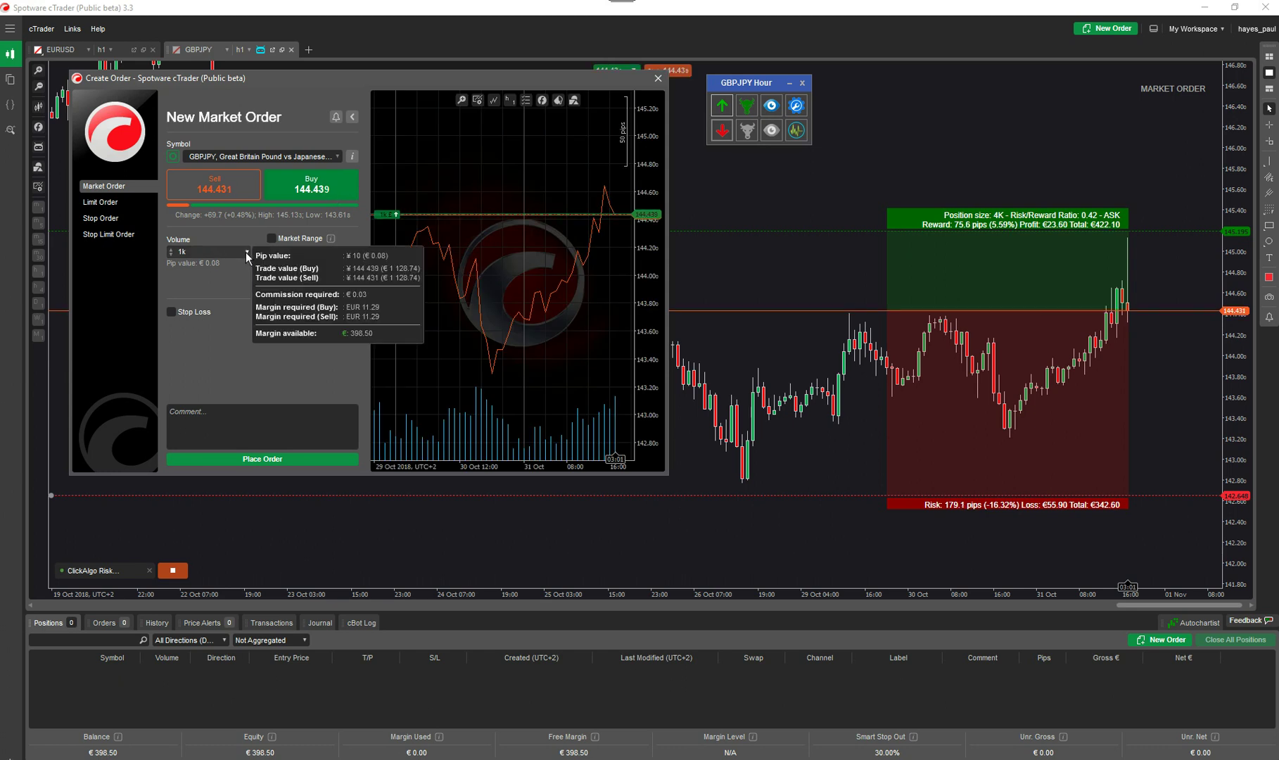
click(170, 313)
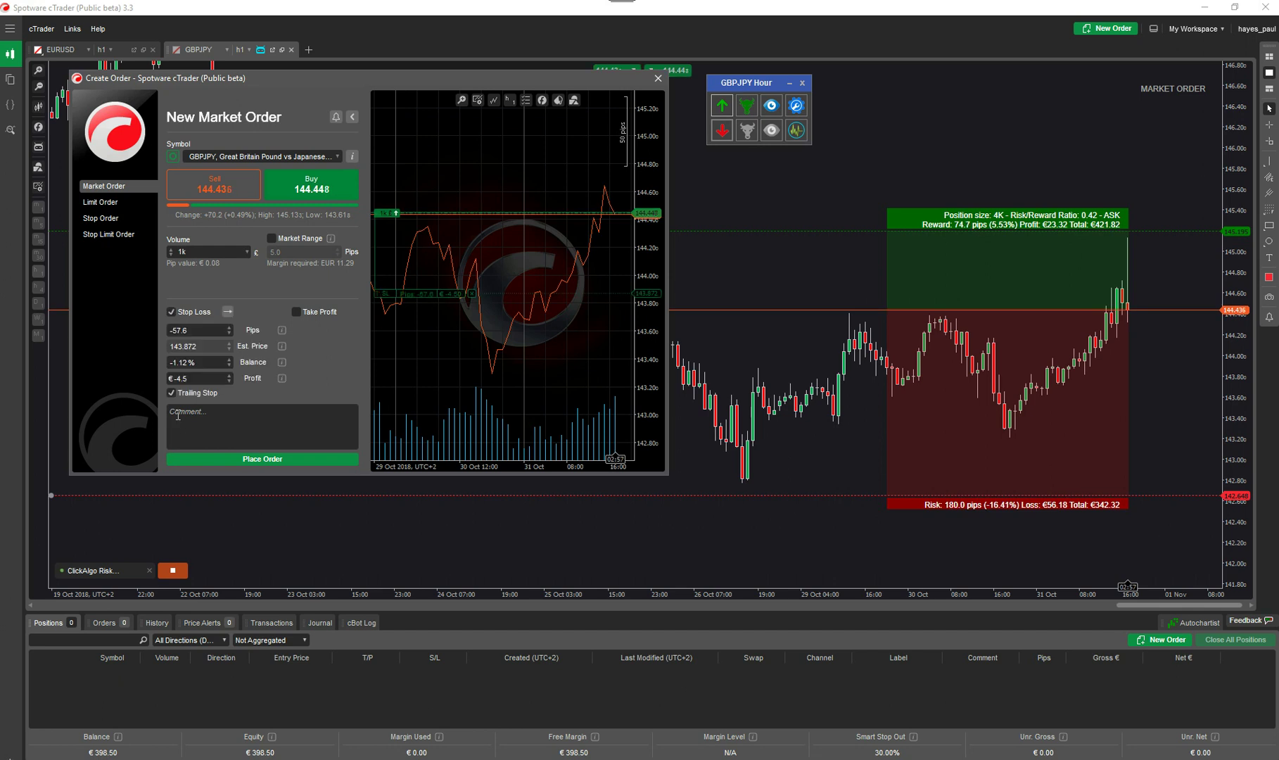
click(210, 348)
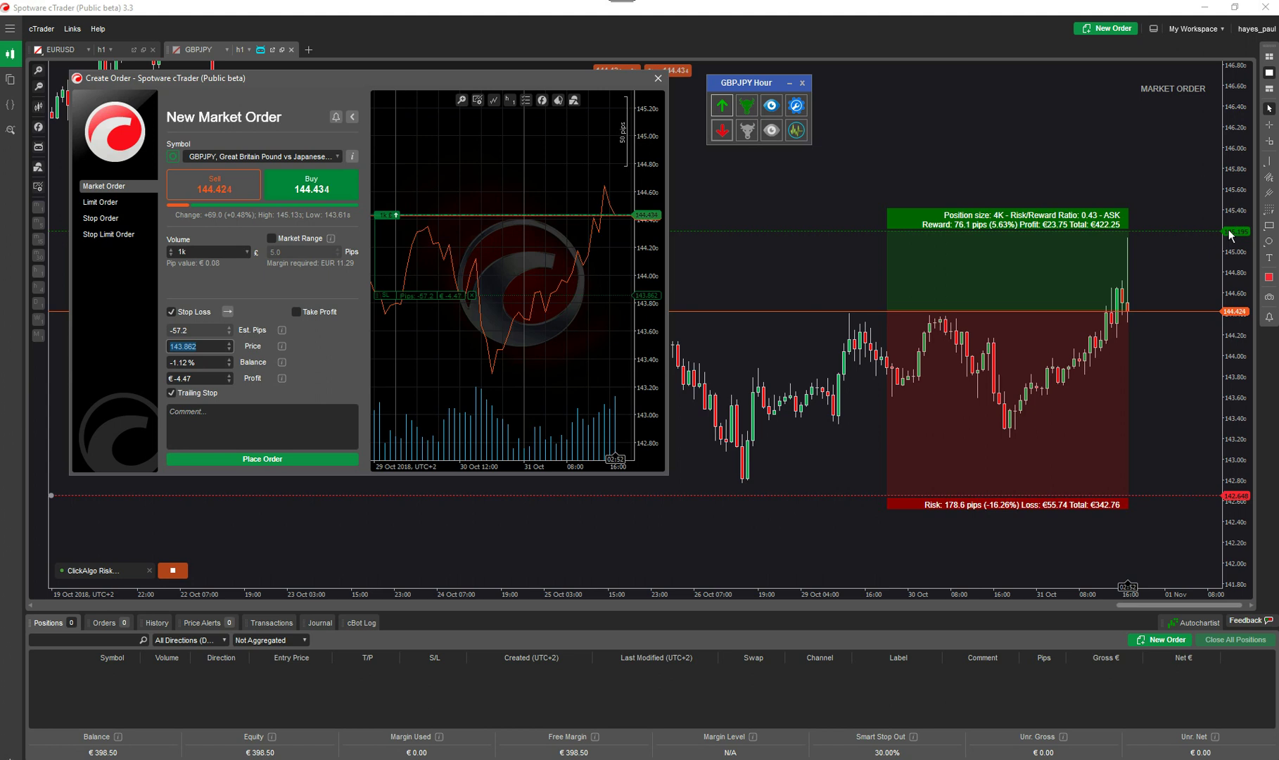
click(1098, 366)
text(14)
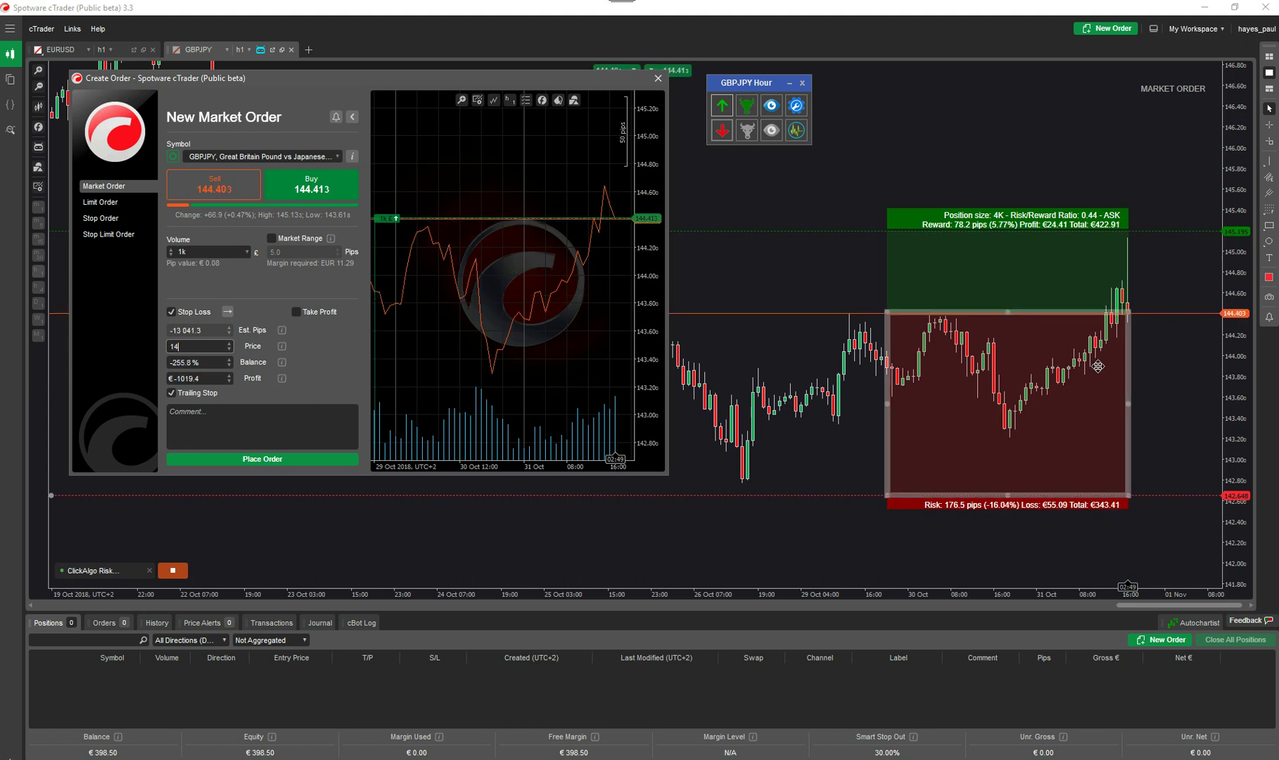
text(5.195)
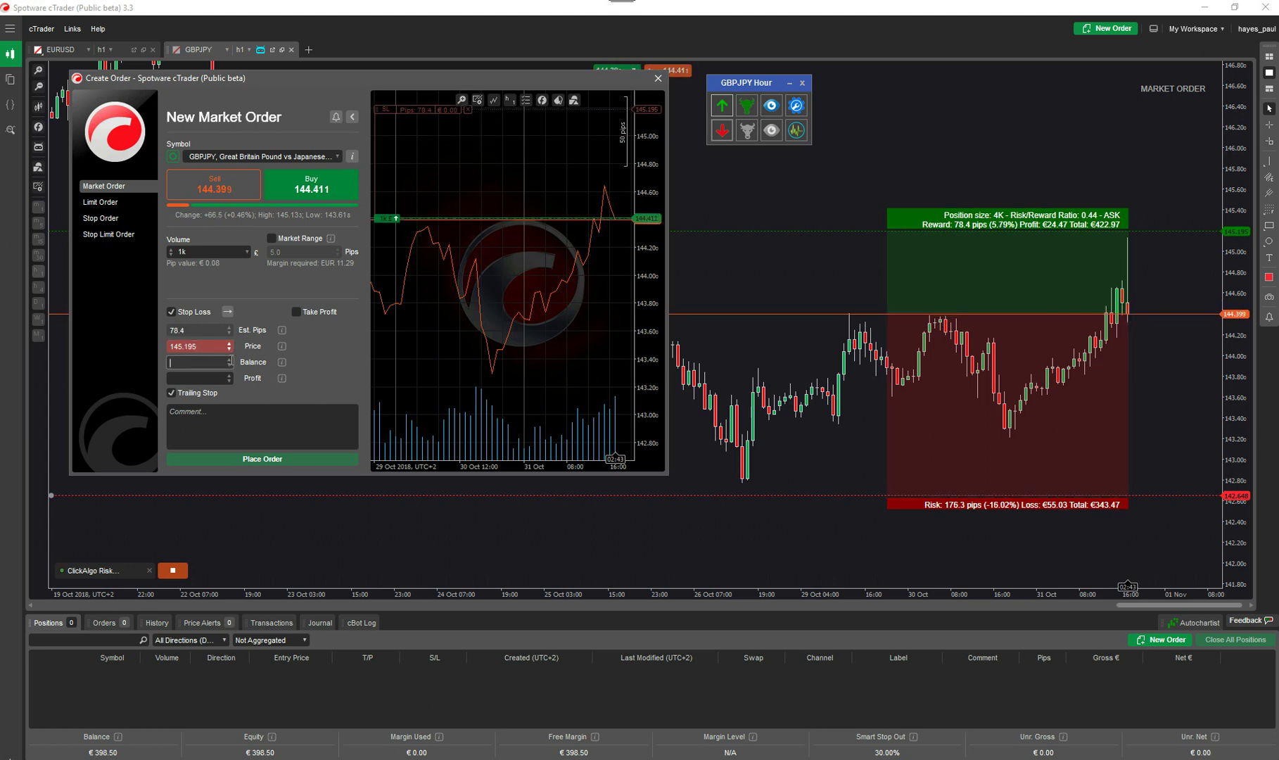
key(shift+Tab)
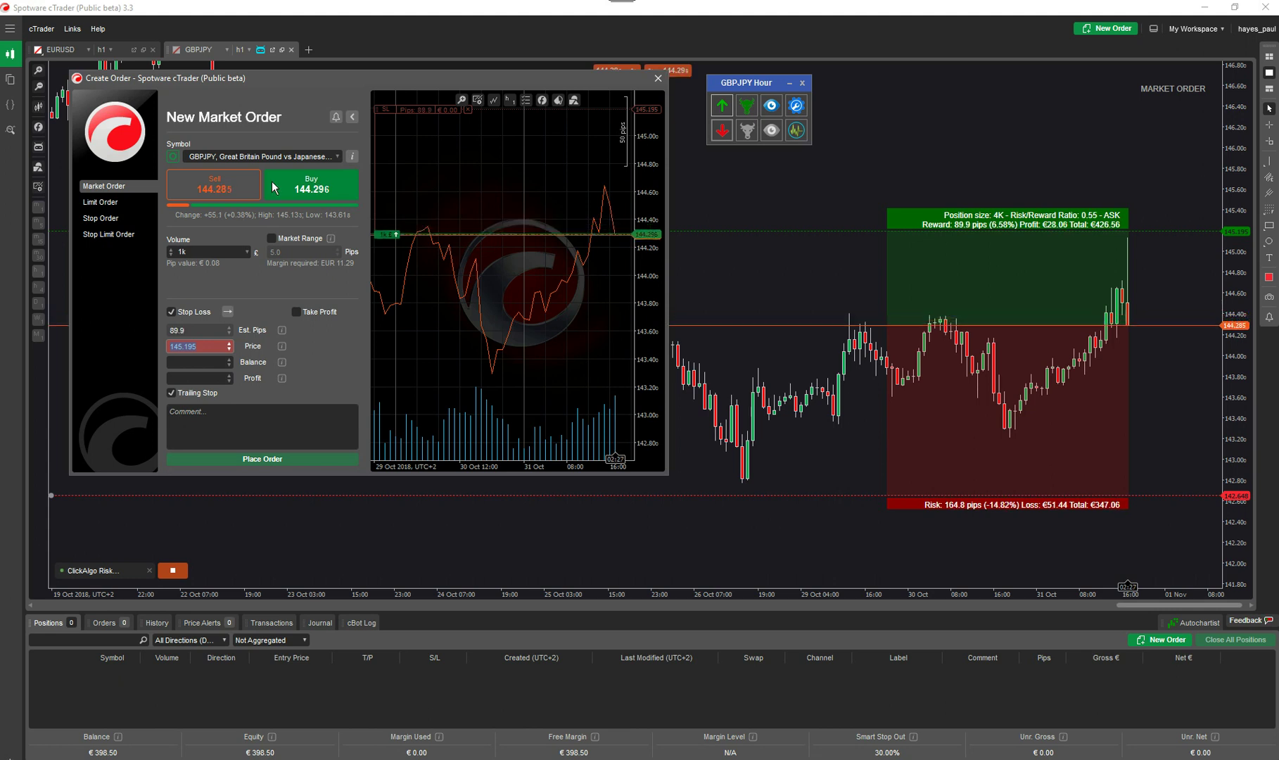
click(658, 78)
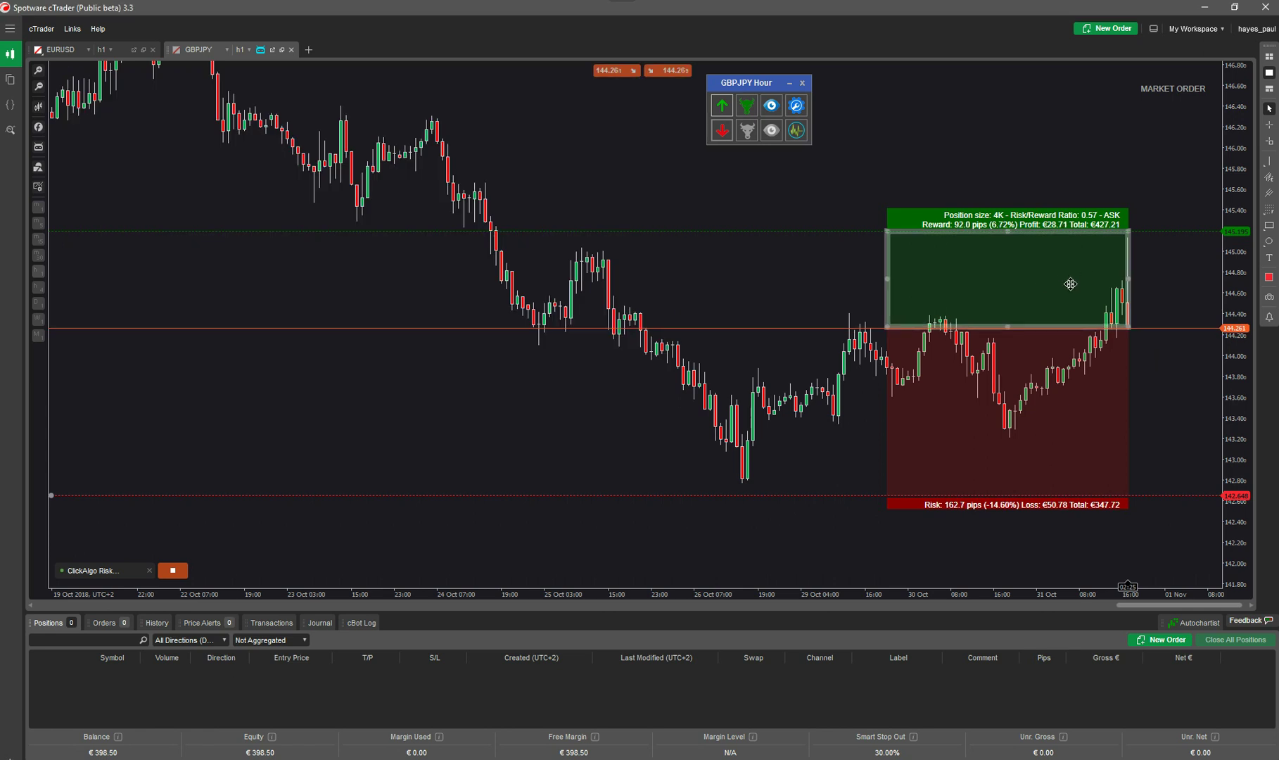
Step: Buy 4K GBPJPY from the box at 144.252 with TP 145.194 and SL 142.647, then close it
drag(261, 520, 207, 578)
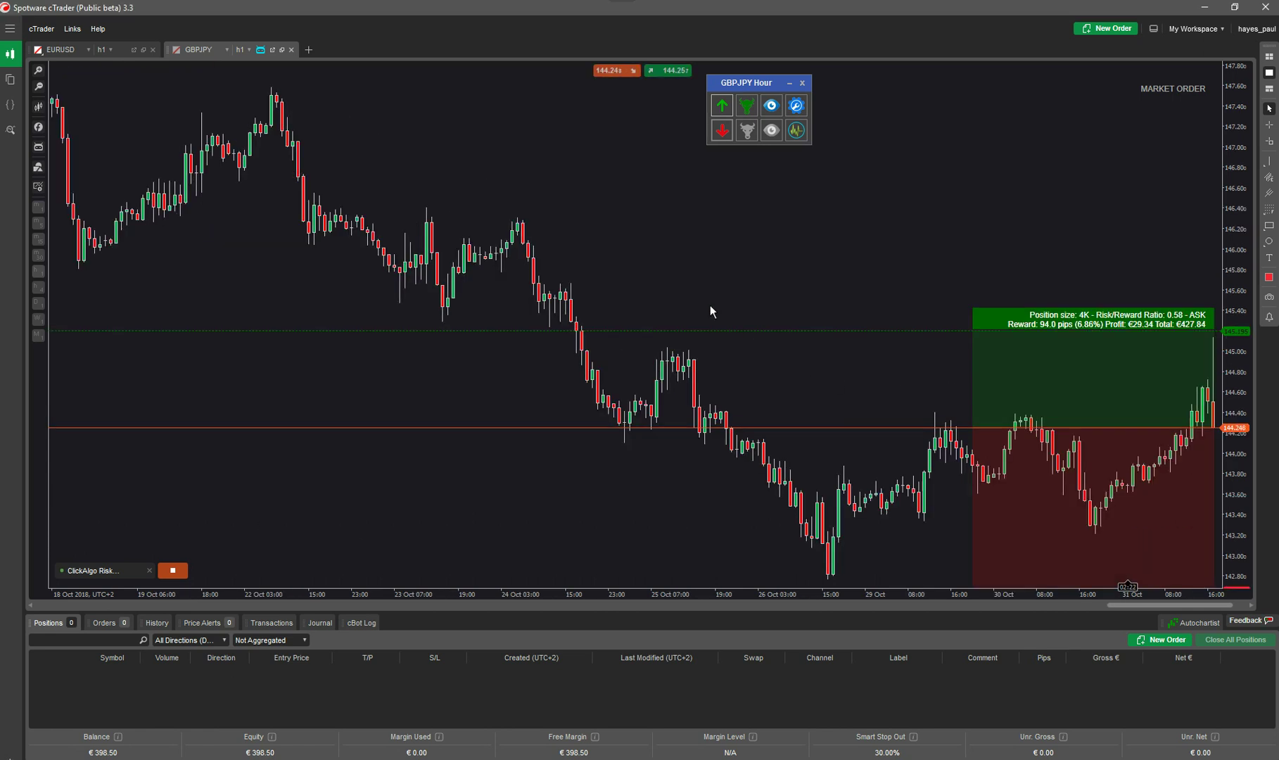
click(724, 112)
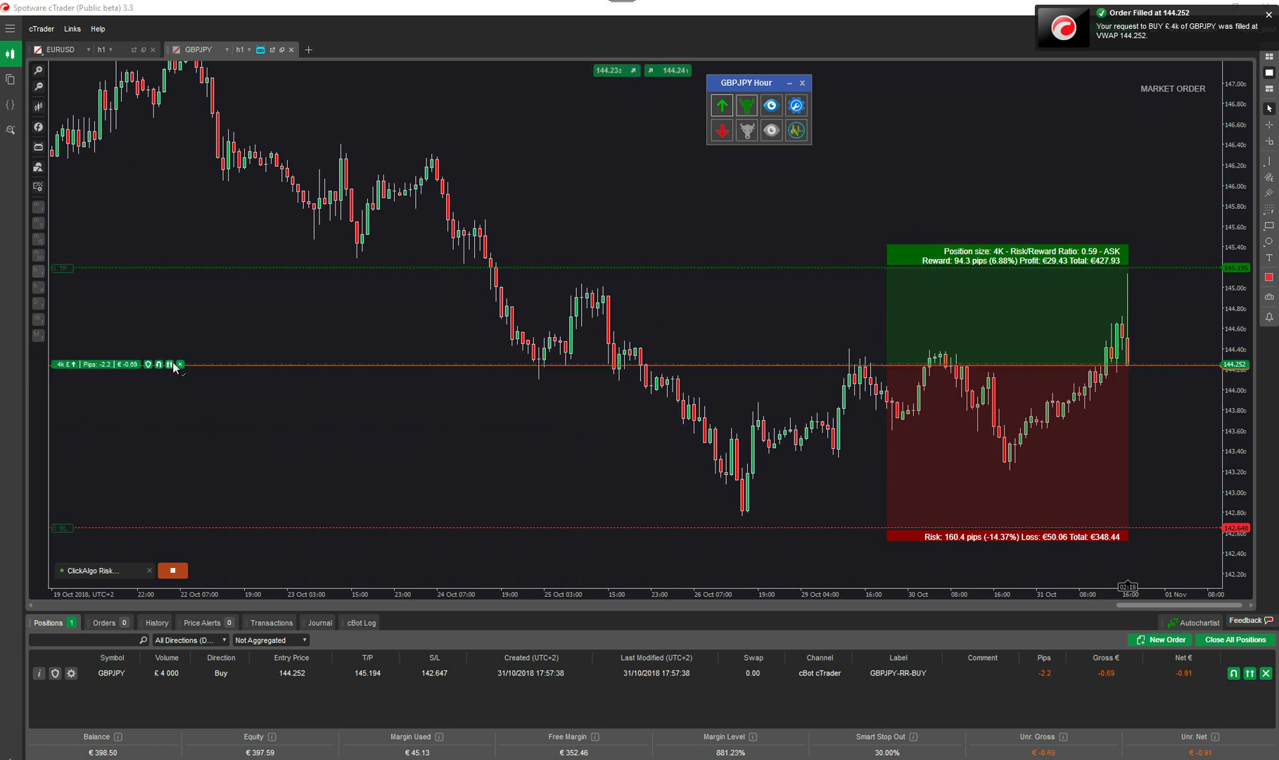
click(172, 363)
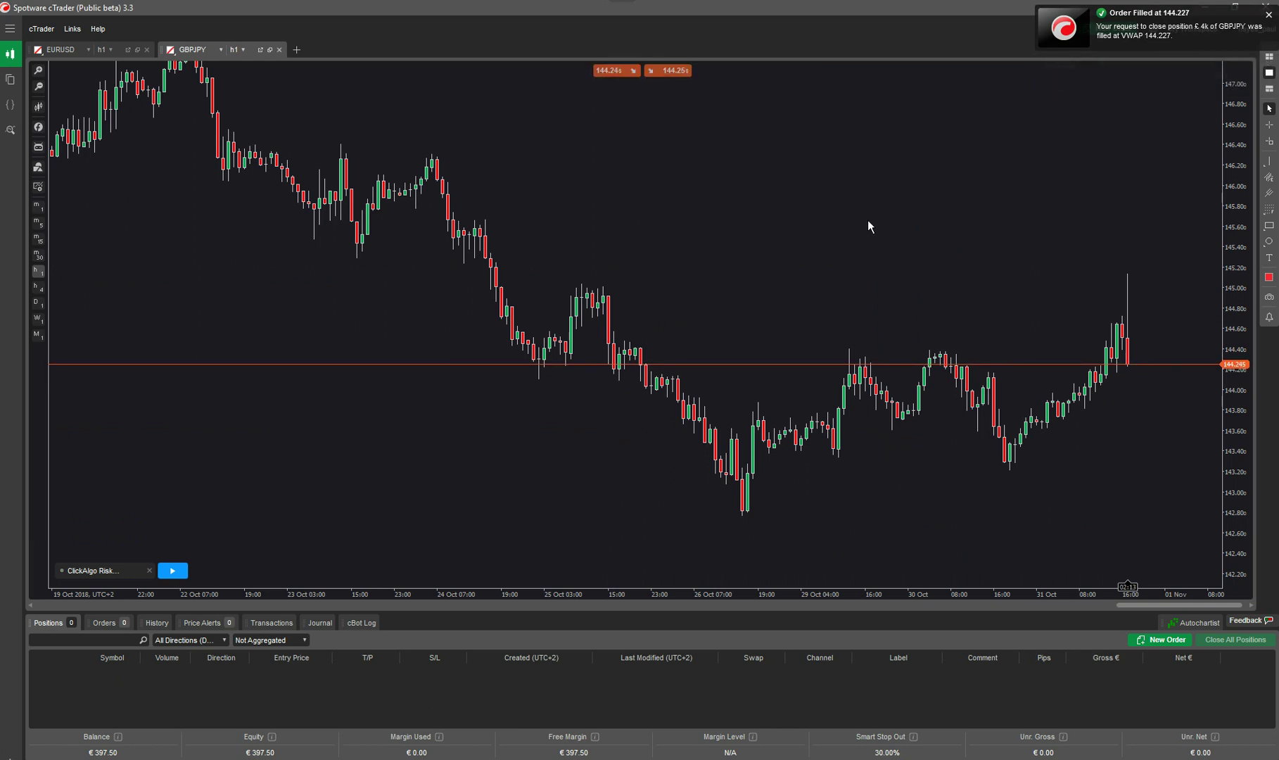
Step: Place a 1K GBPJPY market buy at 144.253 via Create New Order
right_click(864, 223)
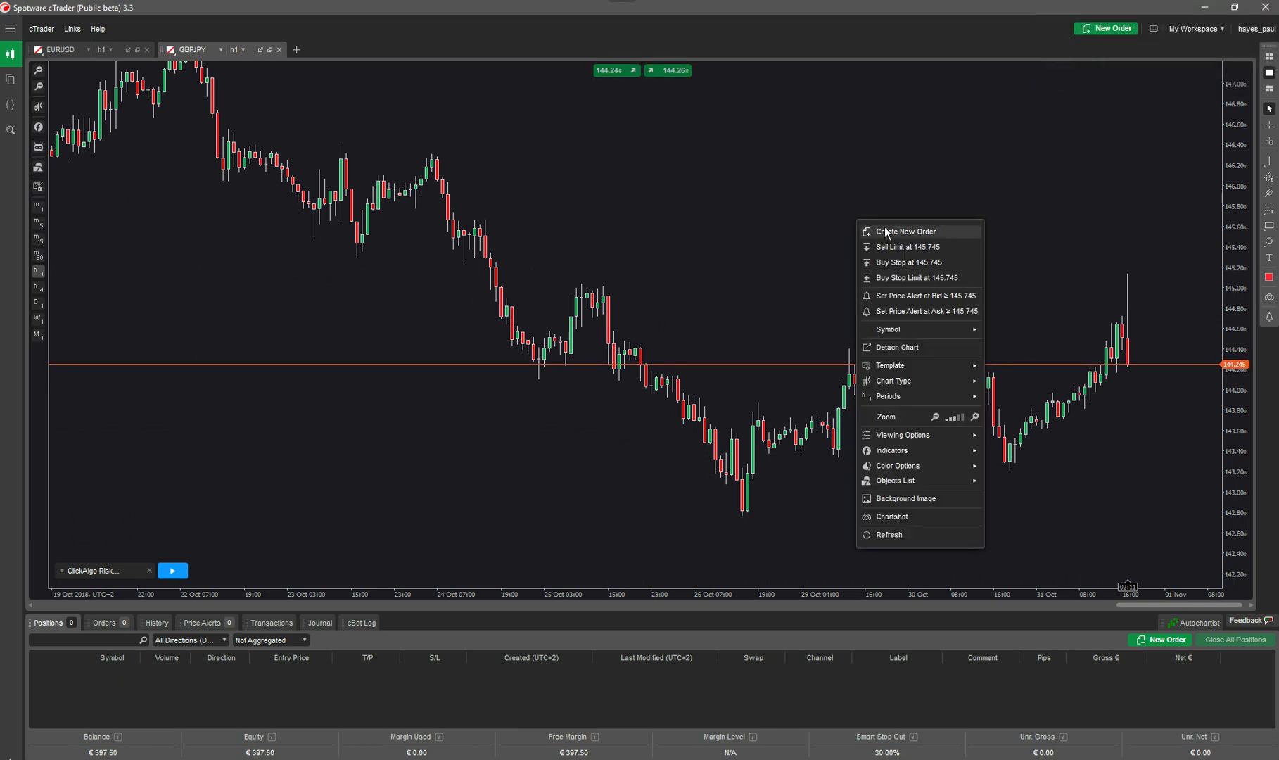
click(884, 228)
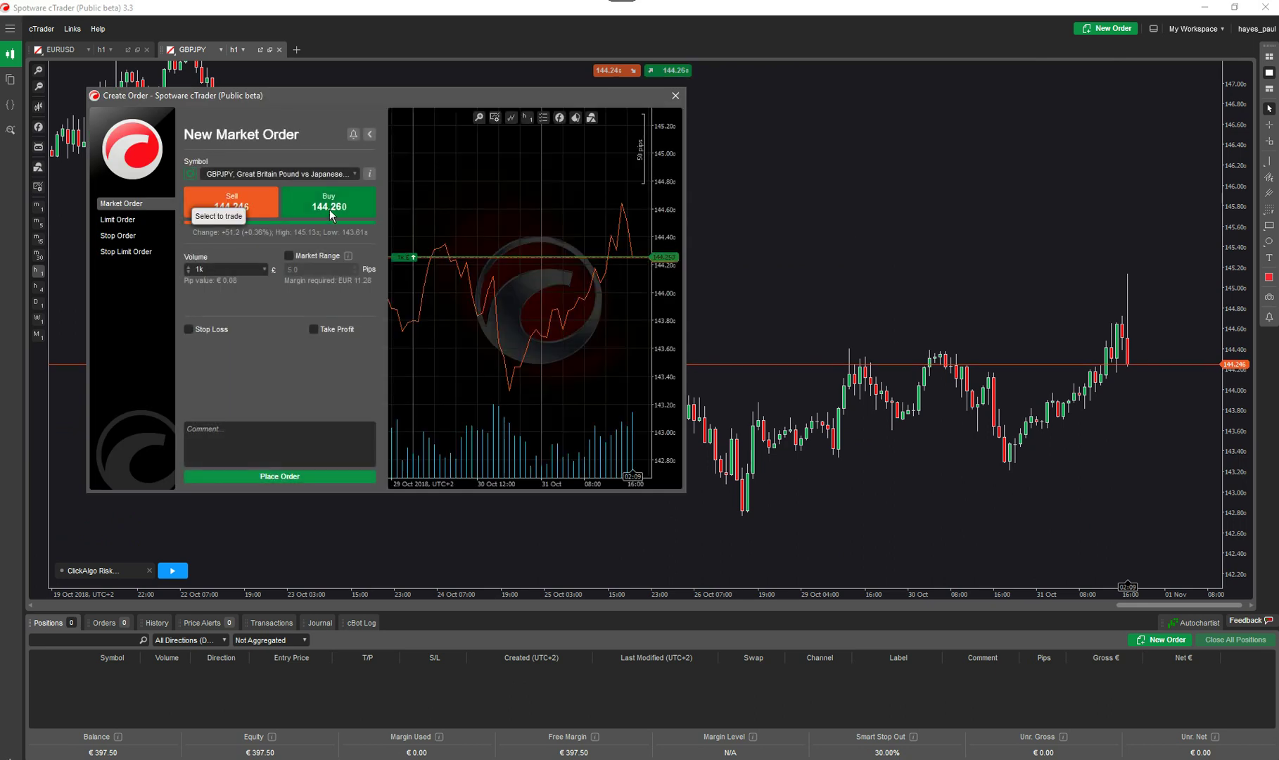
mouse_move(267, 274)
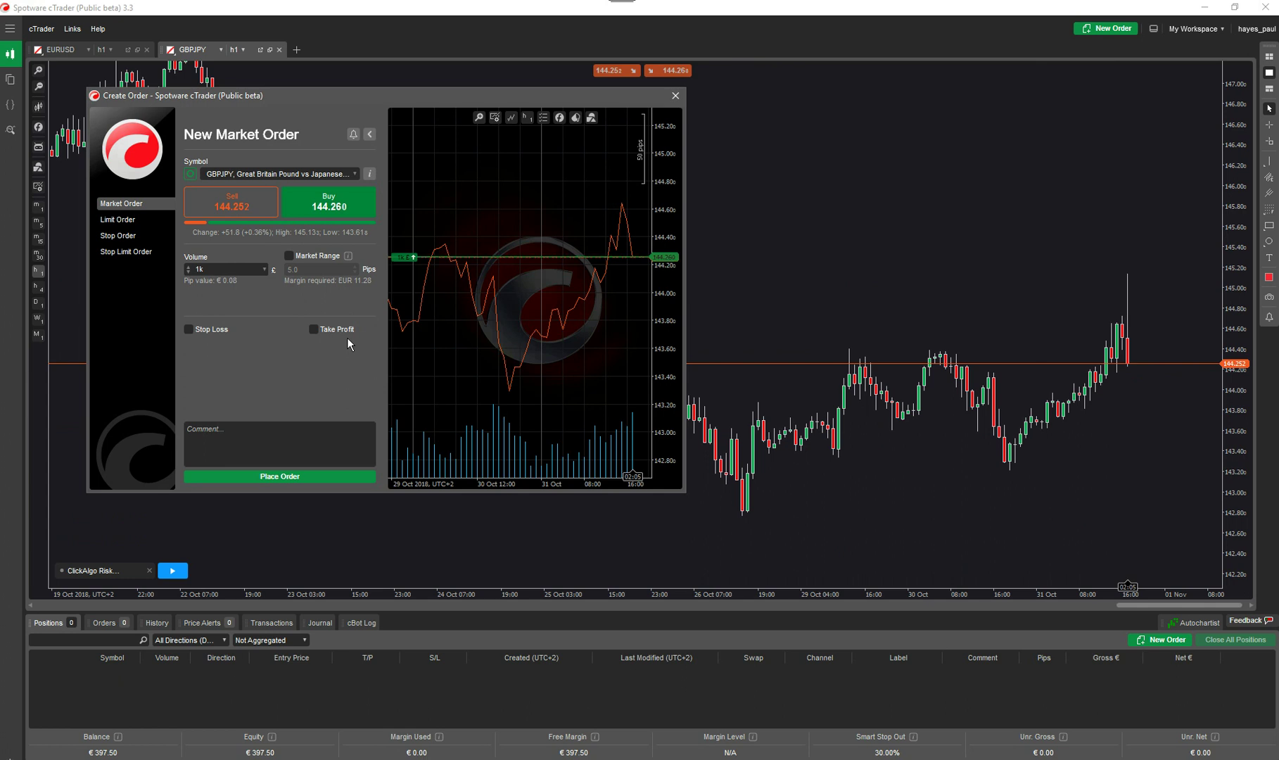
click(299, 475)
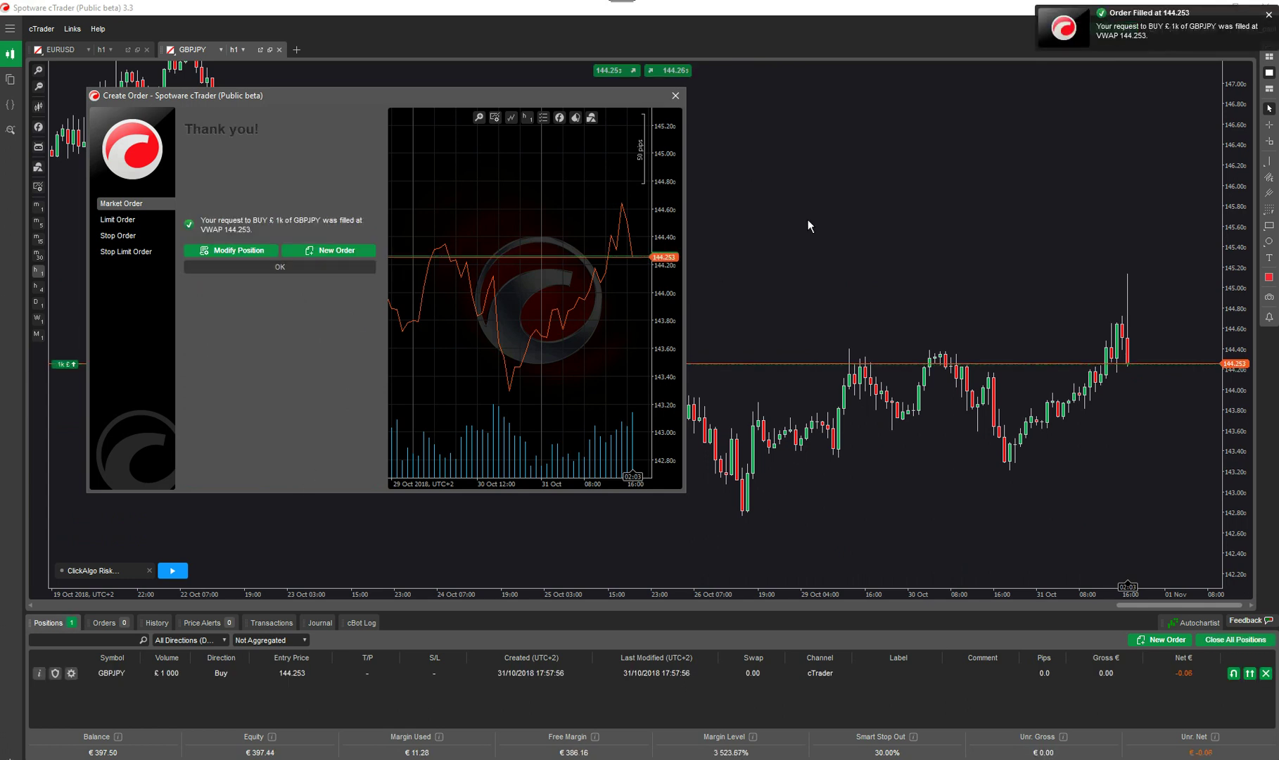
click(674, 97)
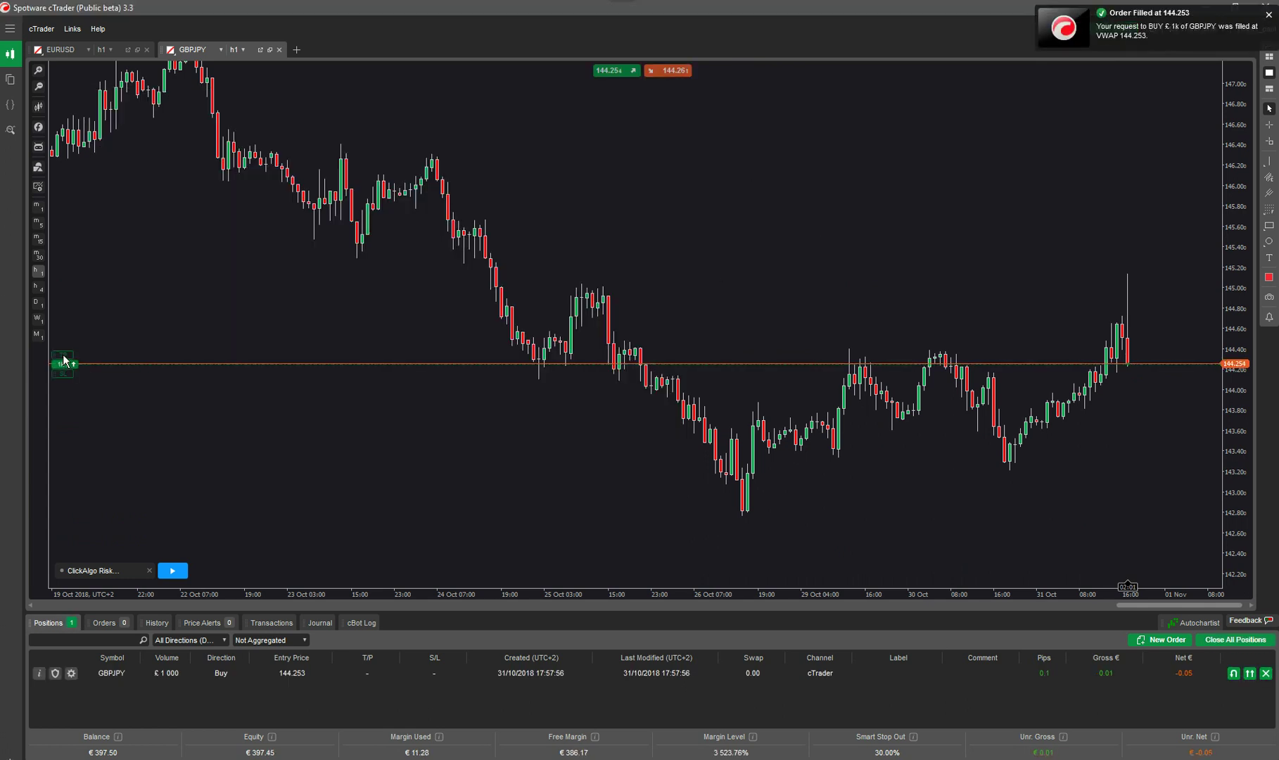
Step: Set take-profit 145.222 and stop-loss 142.707, then close the 1K position
drag(80, 301, 86, 266)
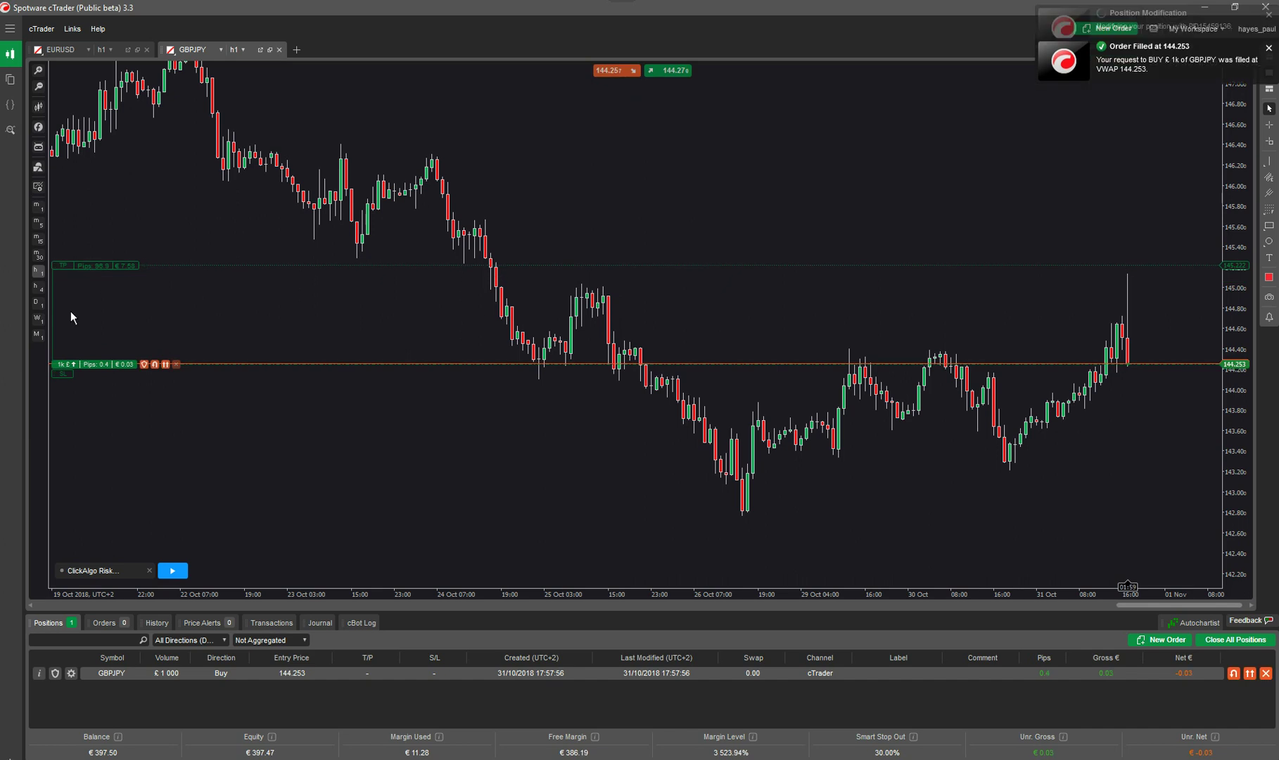
drag(61, 375, 69, 521)
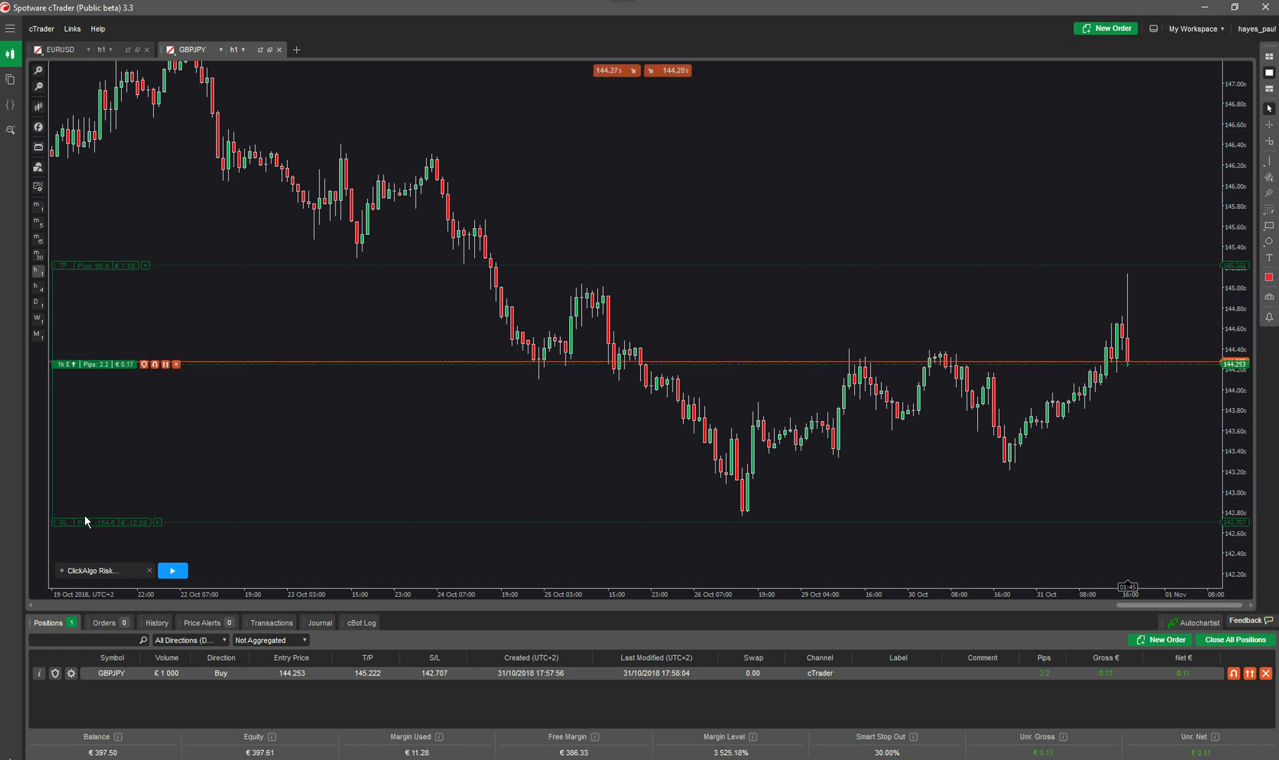
click(176, 364)
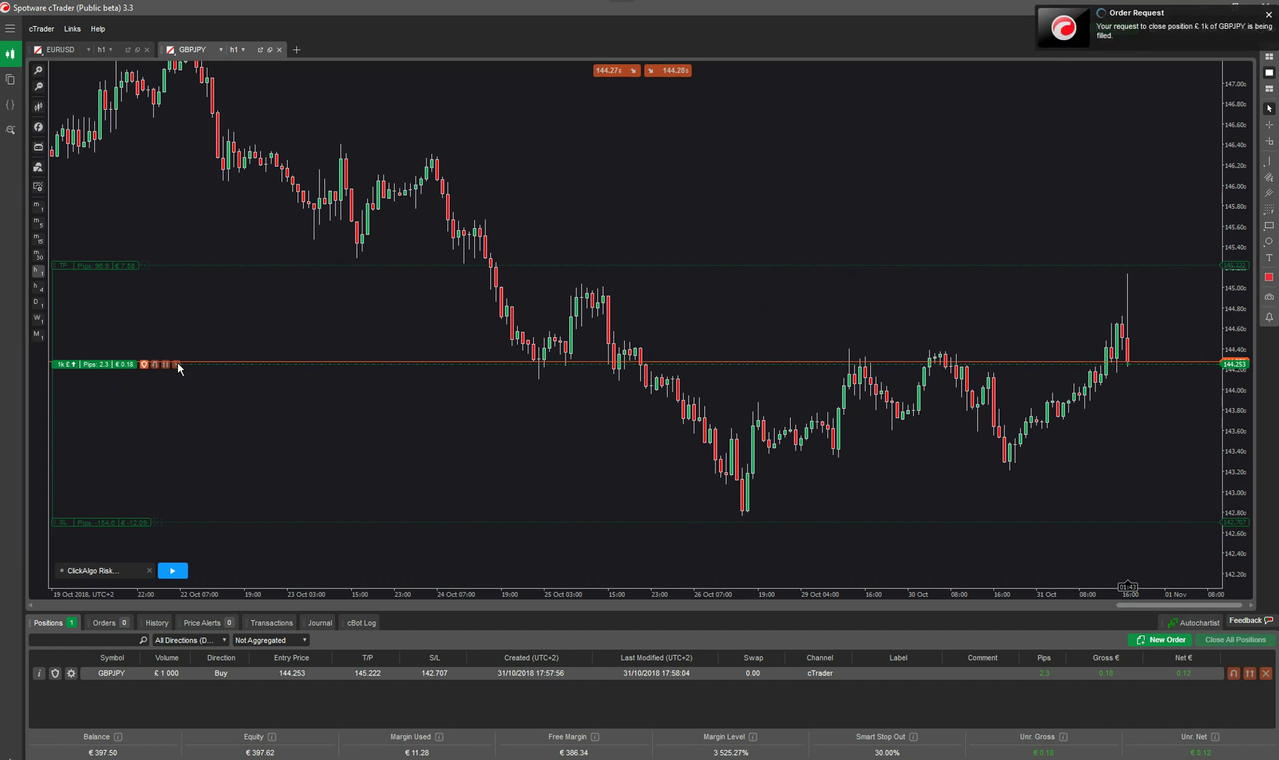
Step: Restart the ClickAlgo tool and buy 4k GBPJPY with take-profit 145.167 and stop-loss 142.718
click(172, 570)
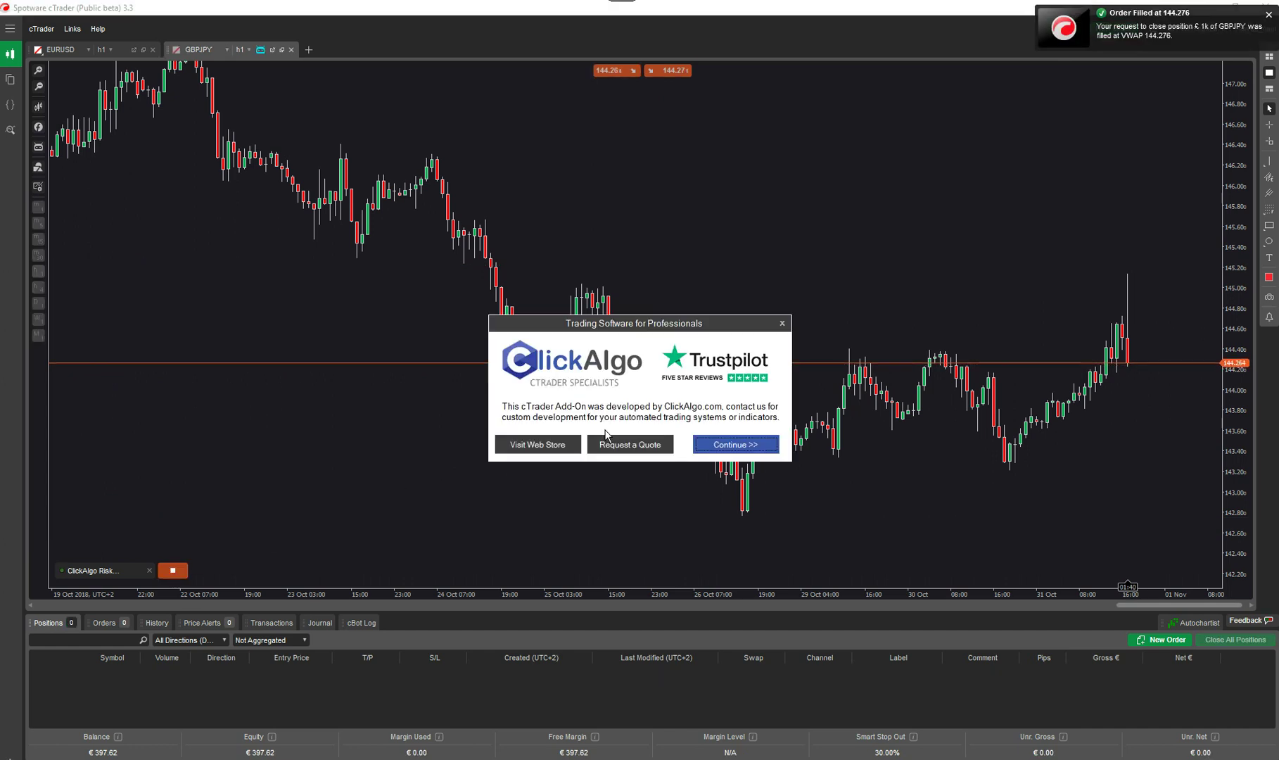
click(765, 445)
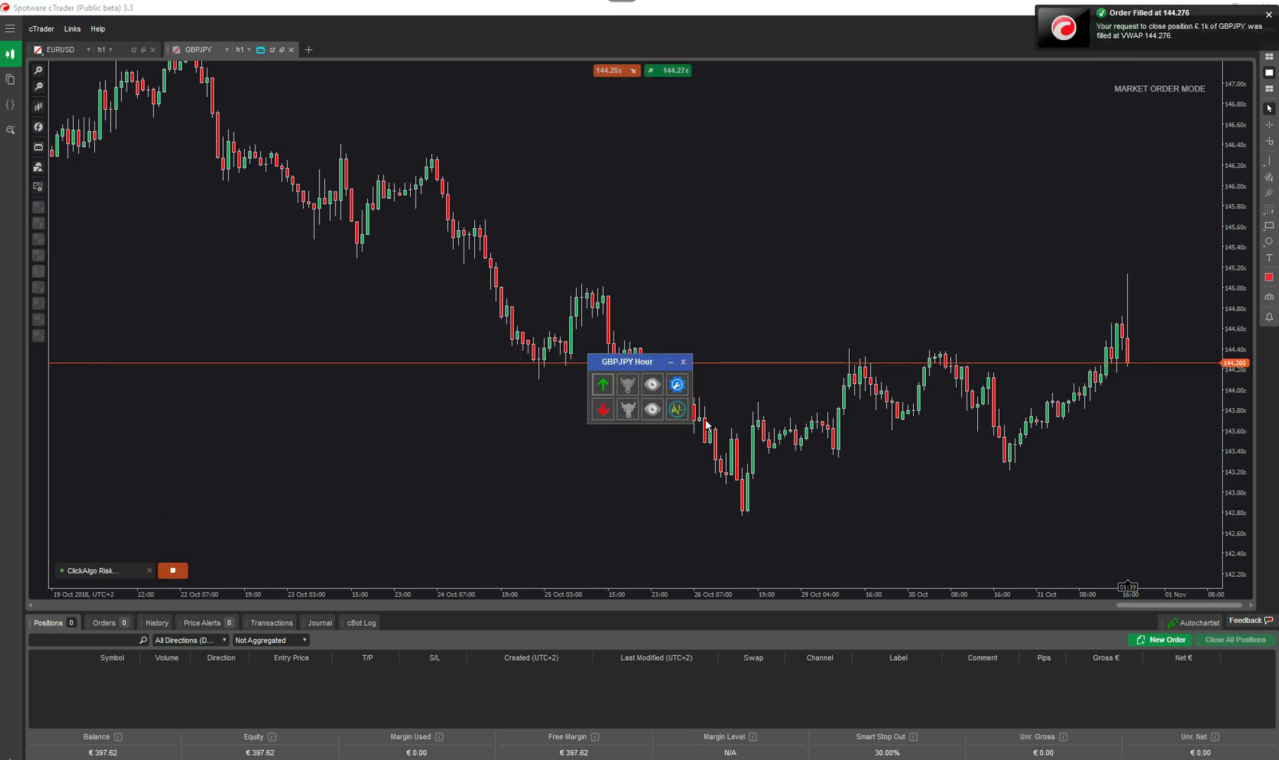
click(602, 384)
drag(767, 348, 747, 270)
drag(693, 469, 479, 520)
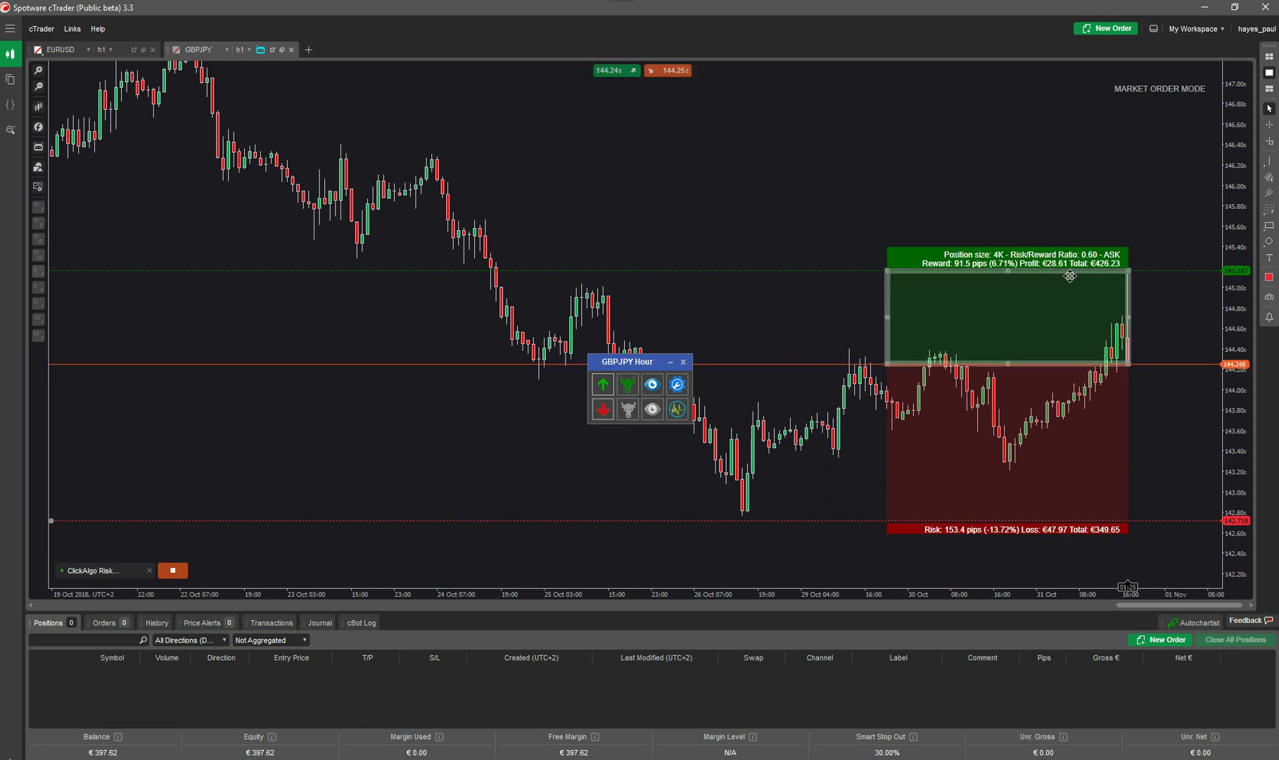
click(627, 384)
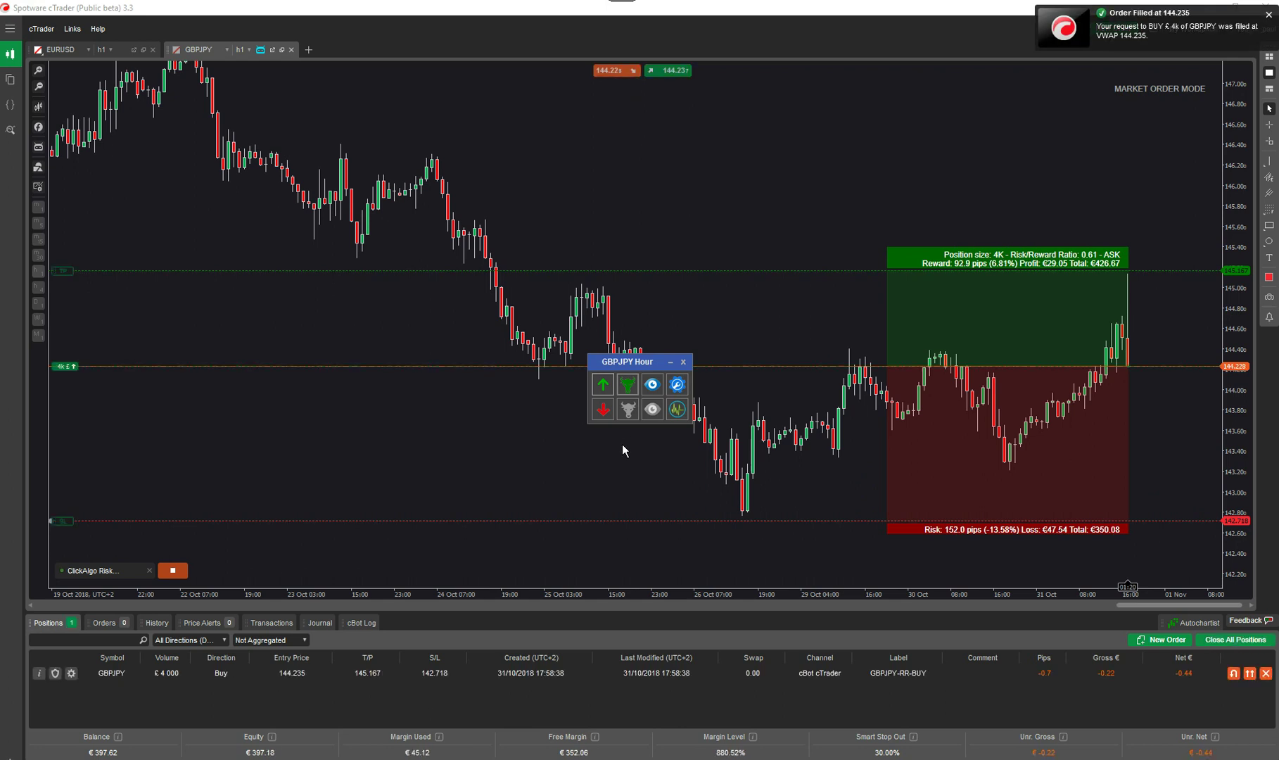
Step: Stop the risk-reward tool and close the 4k GBPJPY buy position
click(682, 361)
mouse_move(93, 370)
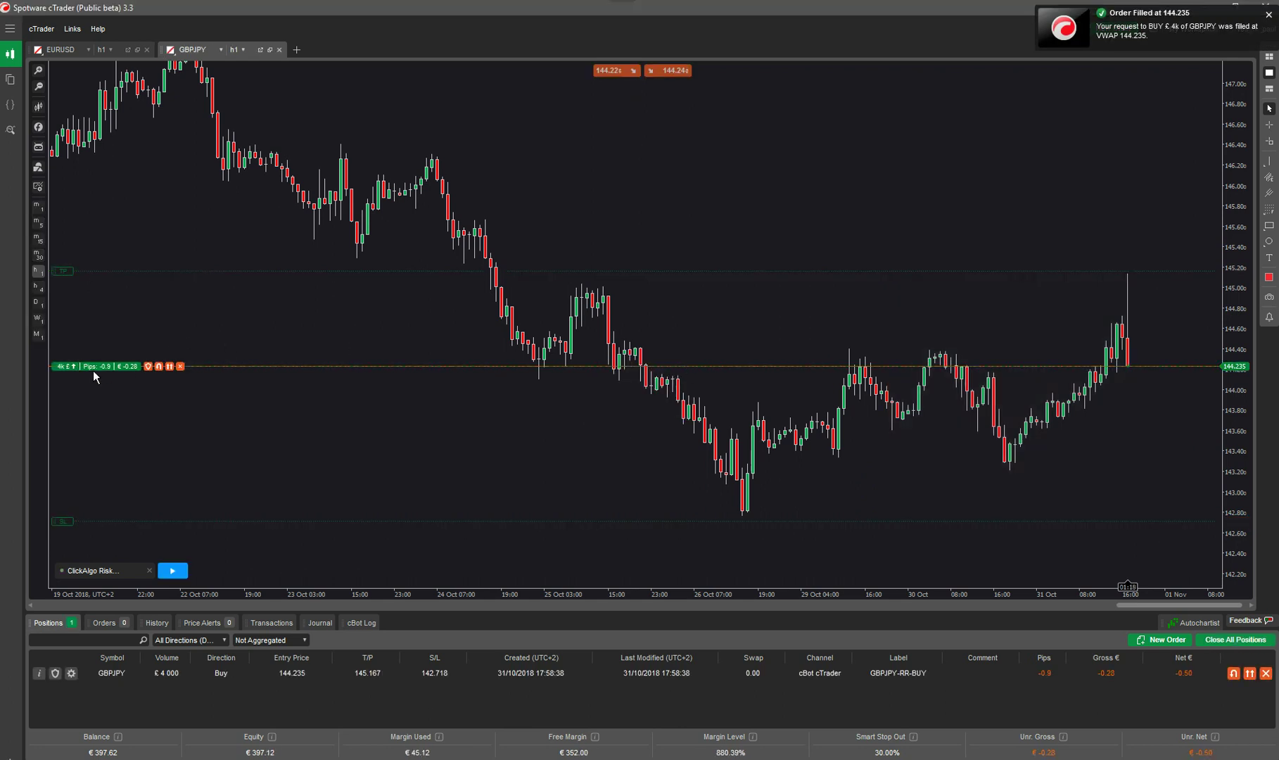
click(180, 366)
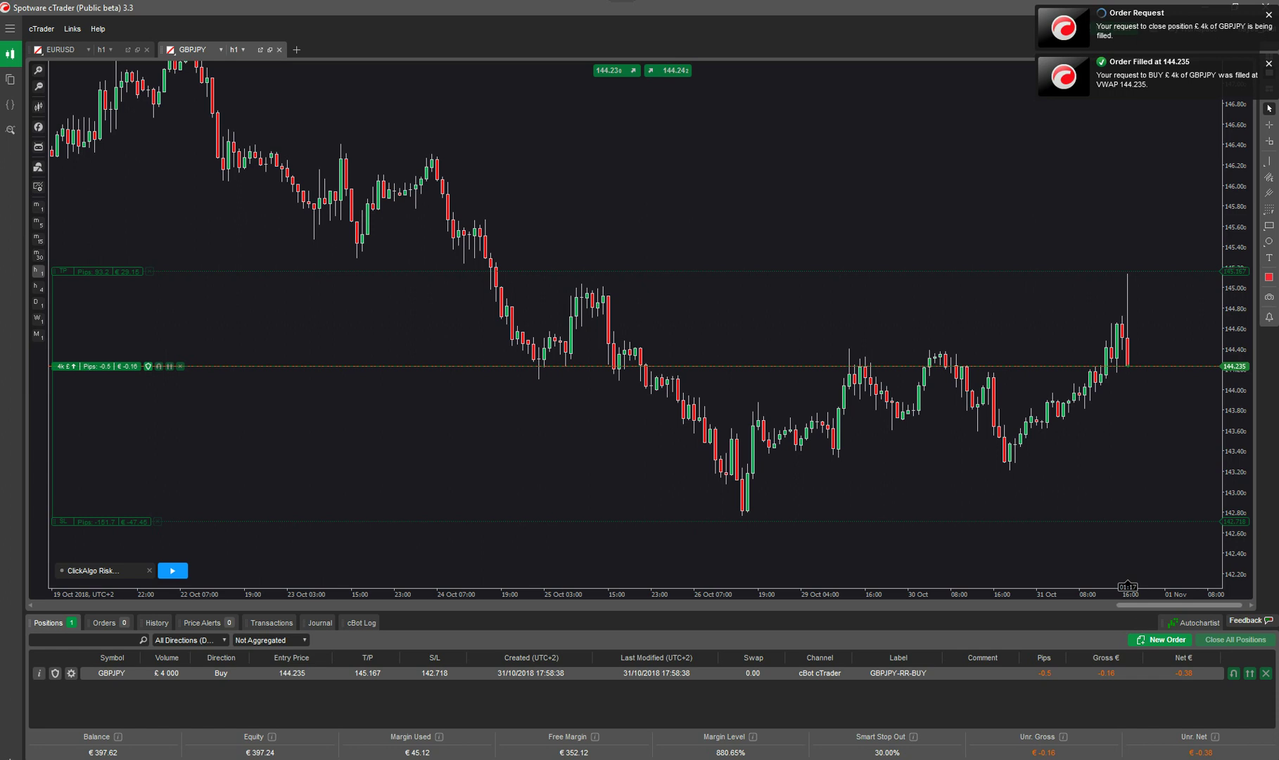